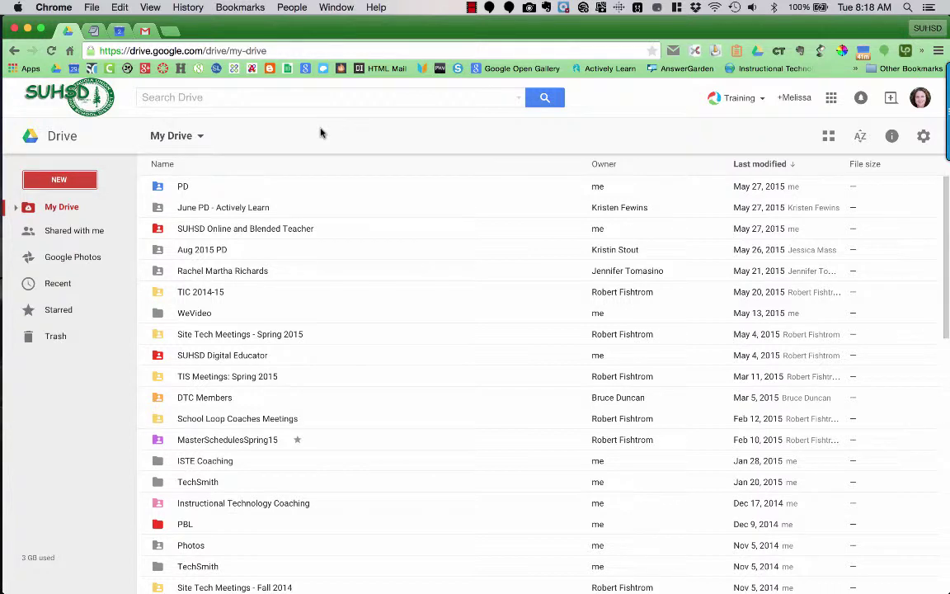
# - Create a new Google Form in My Drive and name it Student Submission
pyautogui.click(72, 184)
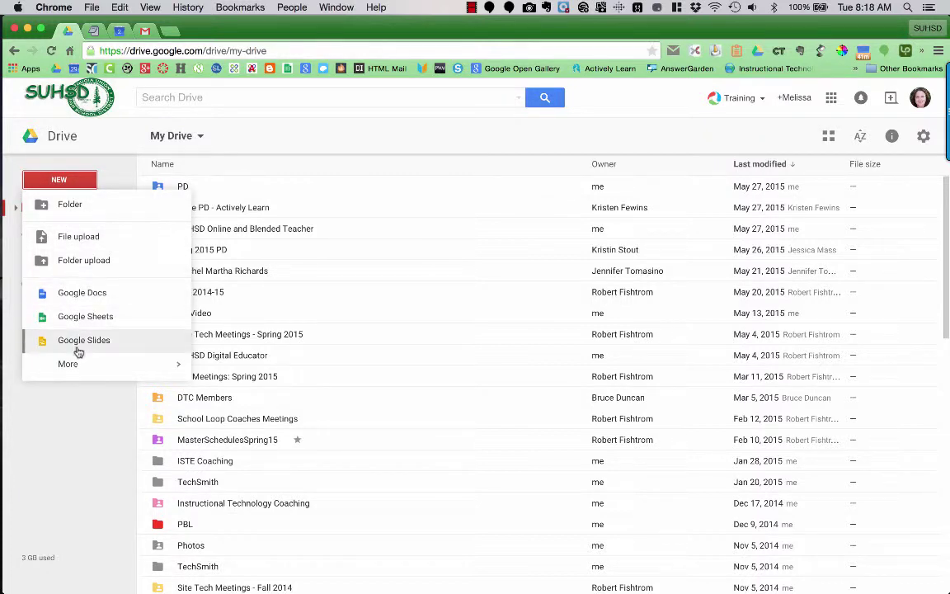
pyautogui.moveTo(73, 368)
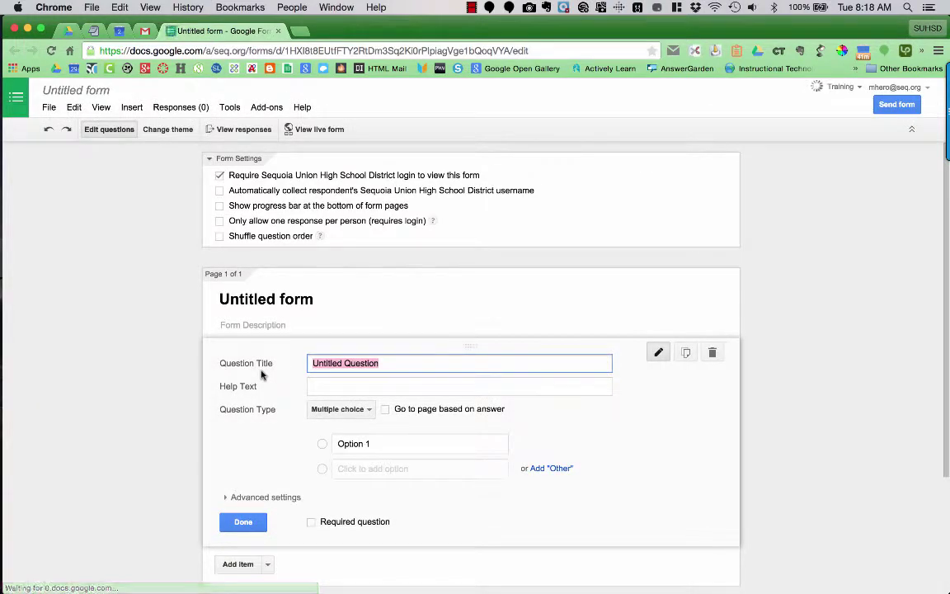
pyautogui.click(73, 91)
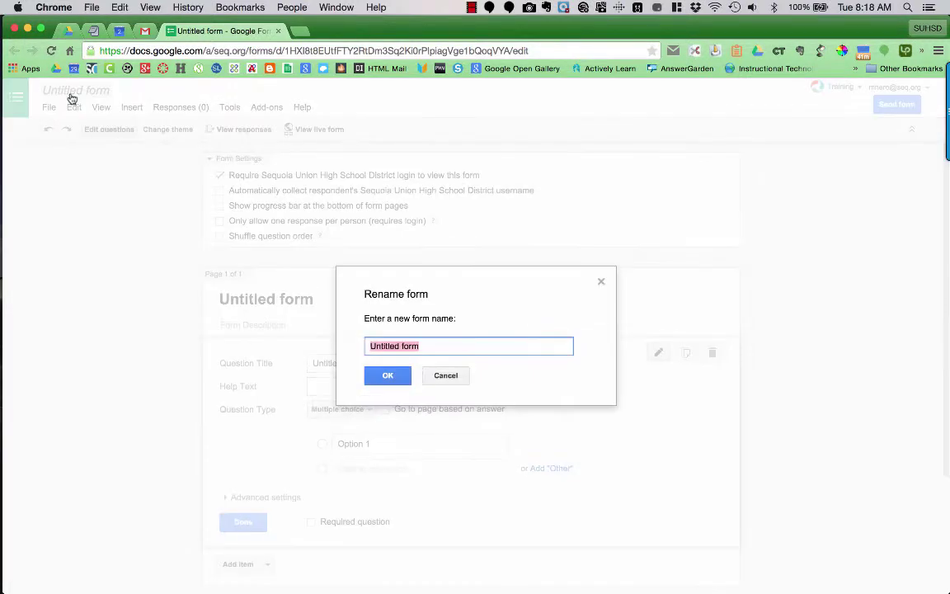
pyautogui.write('Student St')
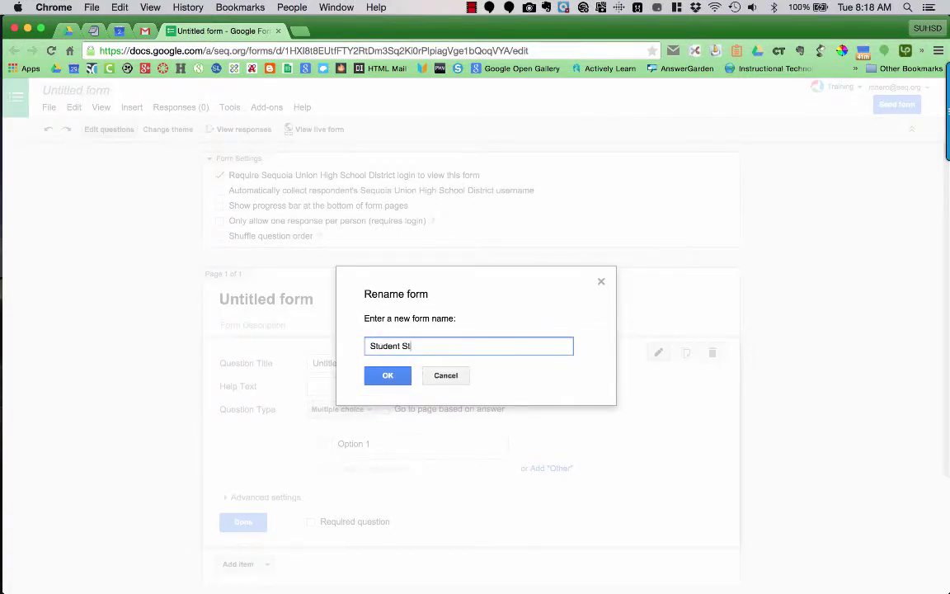
pyautogui.press('BackSpace')
pyautogui.write('ubmission')
pyautogui.click(388, 375)
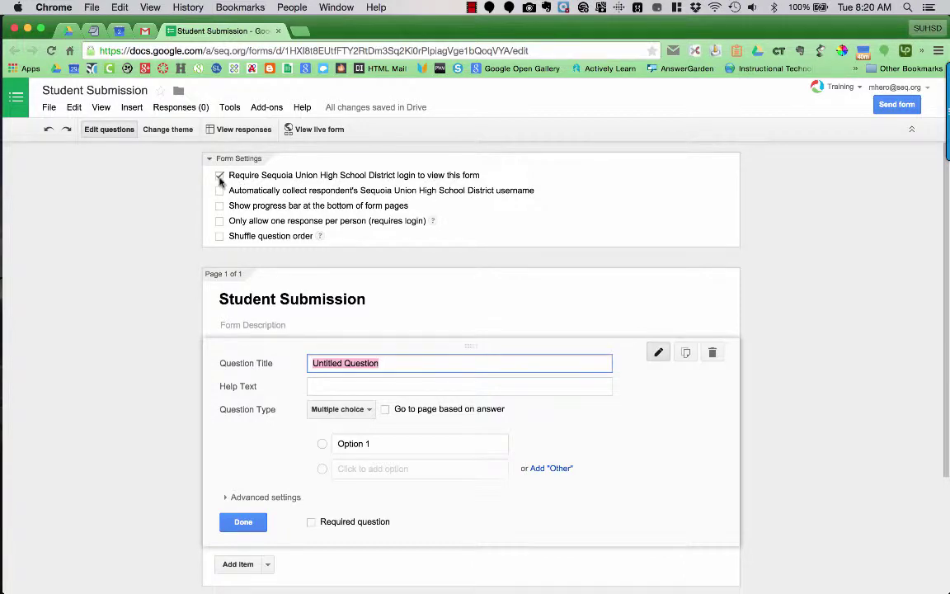
# - Turn off the form setting that requires a Sequoia Union High School District login to view the form
pyautogui.click(220, 177)
pyautogui.click(331, 366)
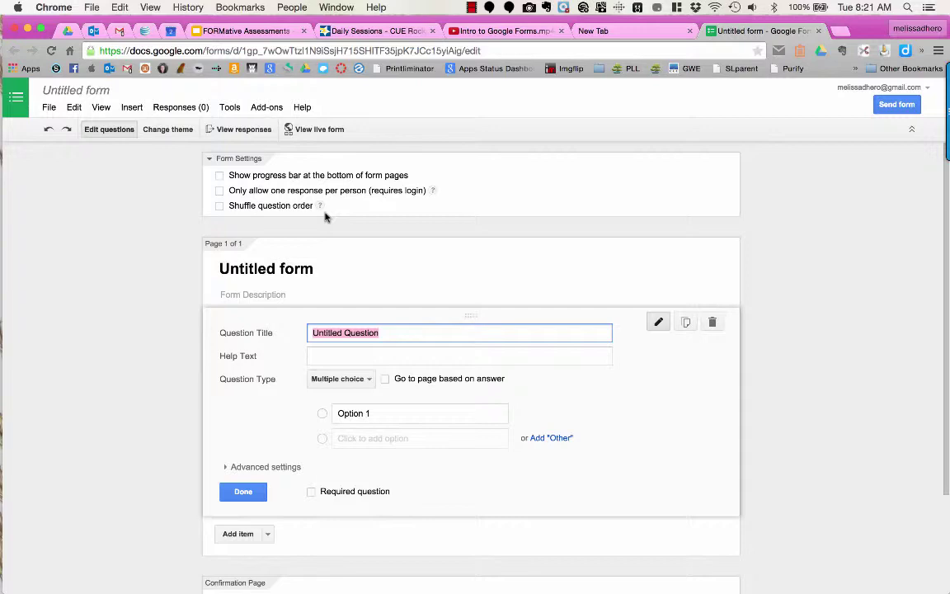
pyautogui.hotkey('ctrl', 'Left')
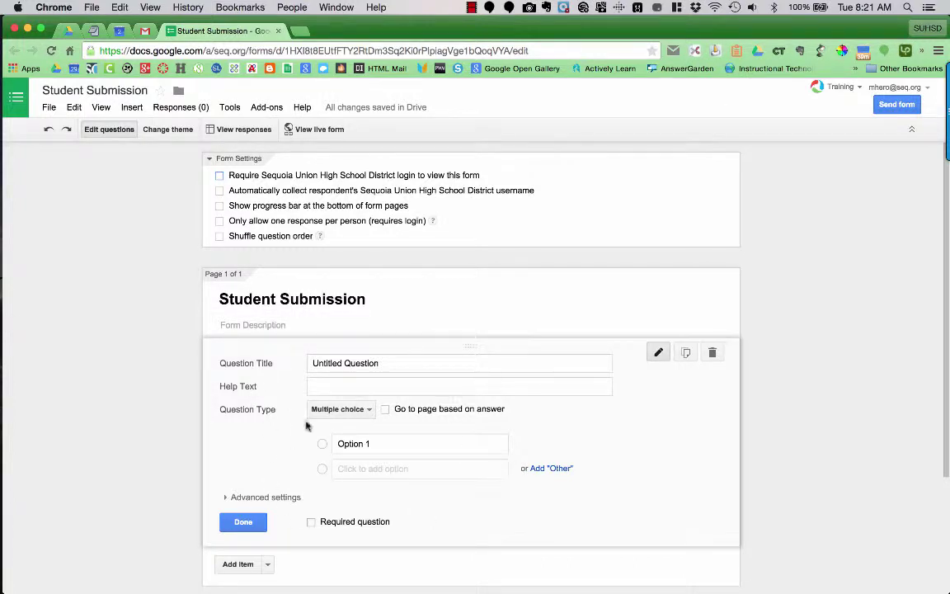
# - Title the form's untitled first question First Name
pyautogui.click(241, 521)
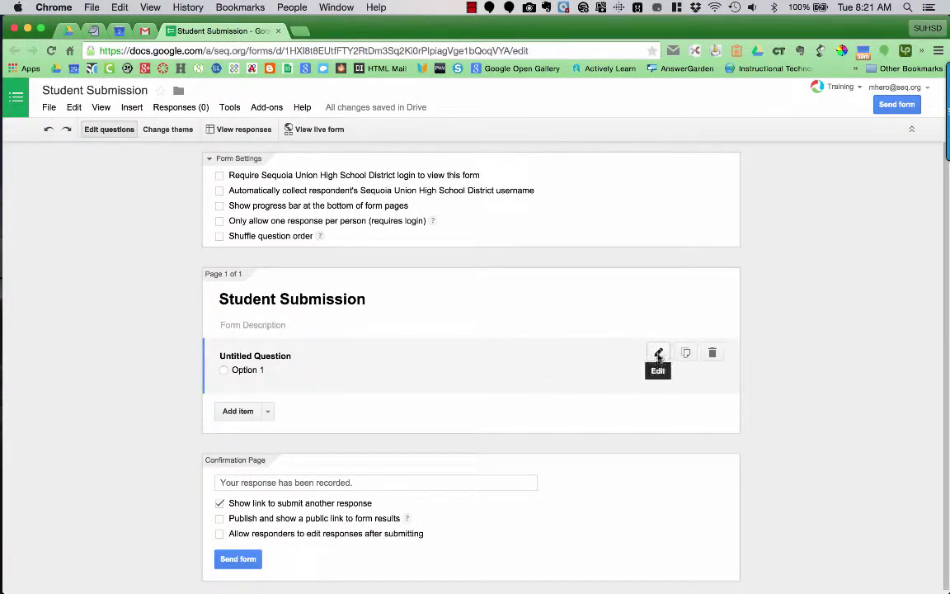
pyautogui.click(519, 362)
pyautogui.scroll(-2, 518, 363)
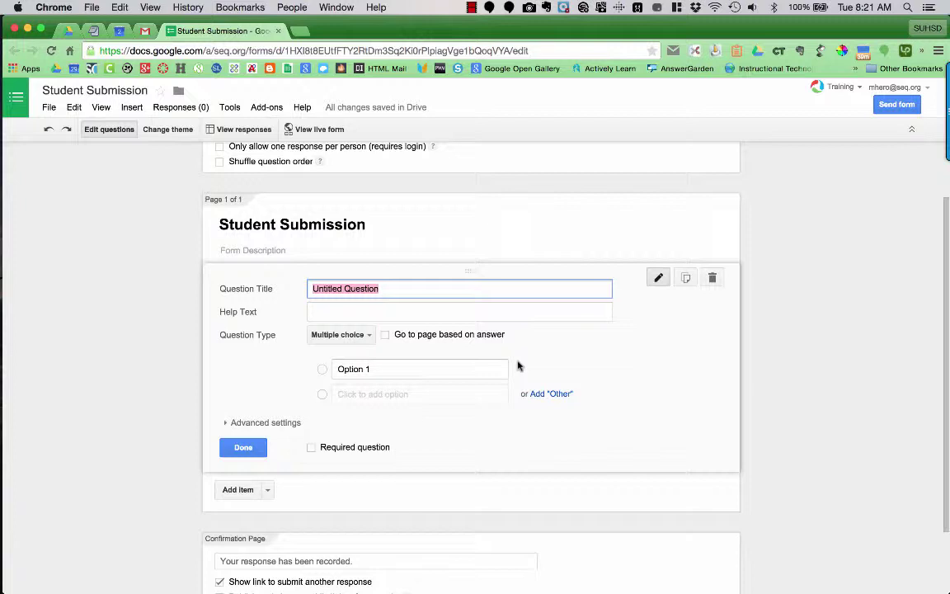
pyautogui.write('First Name')
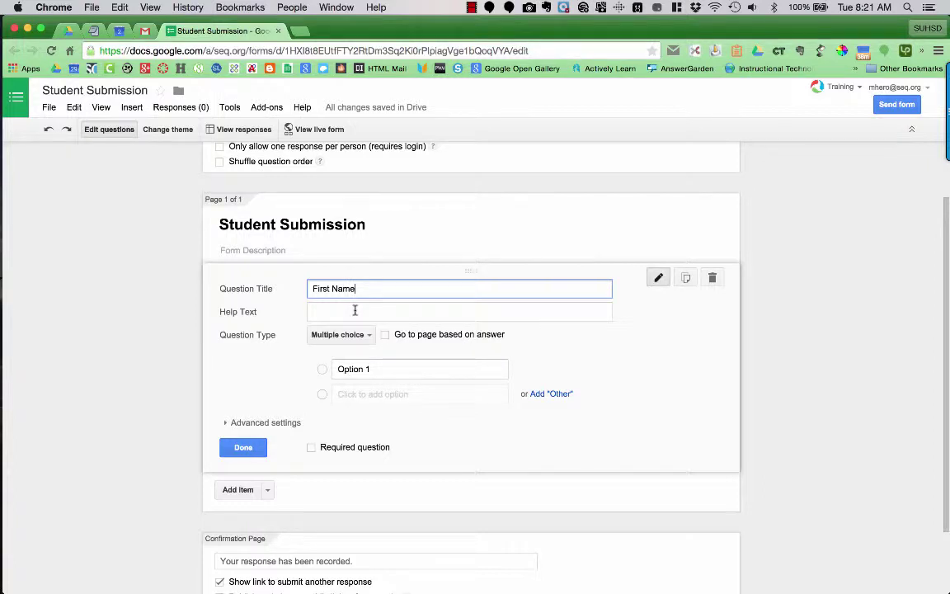
# - Set the First Name question's type to Text and save it as a required question
pyautogui.click(364, 335)
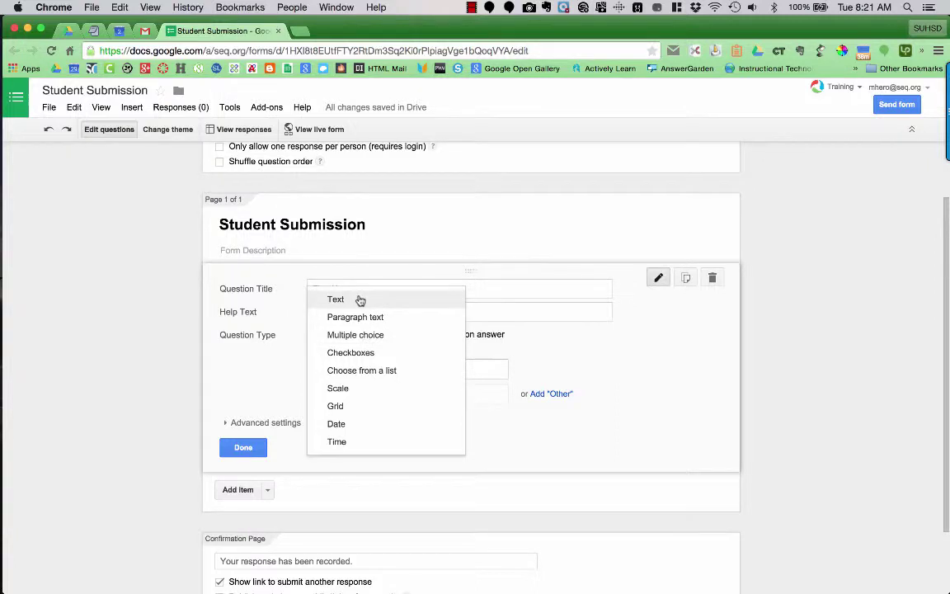
pyautogui.click(360, 300)
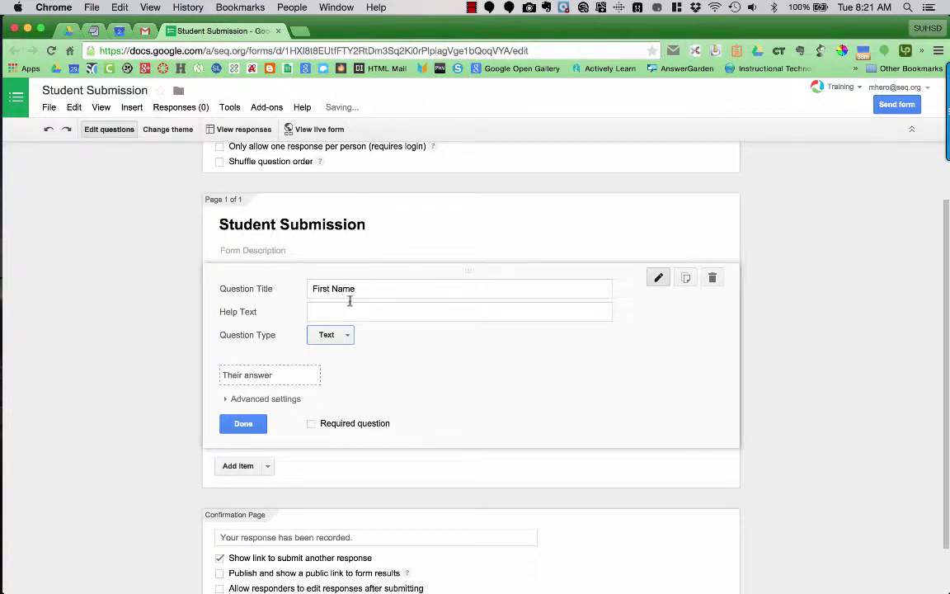
pyautogui.click(312, 425)
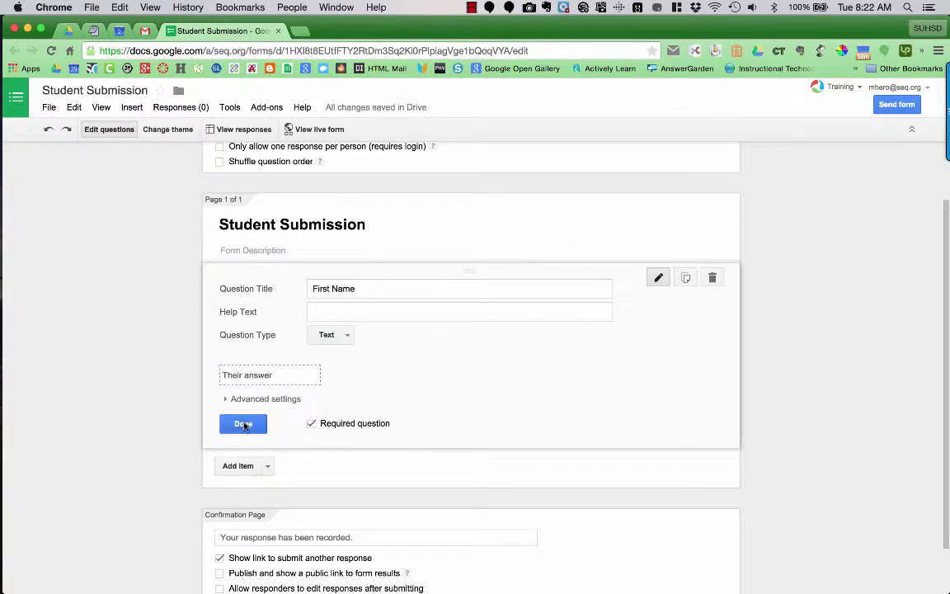
pyautogui.click(244, 424)
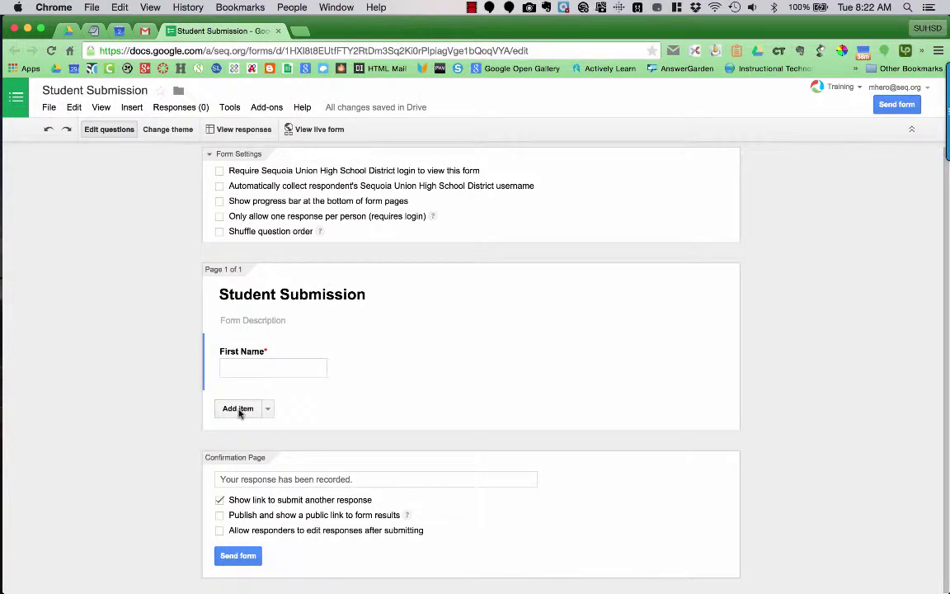
pyautogui.click(268, 409)
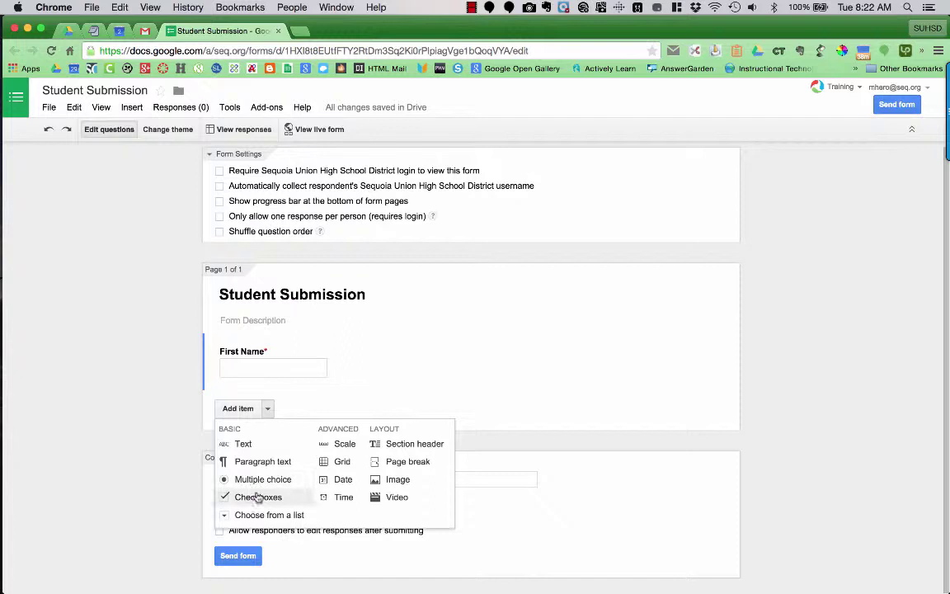
pyautogui.click(462, 367)
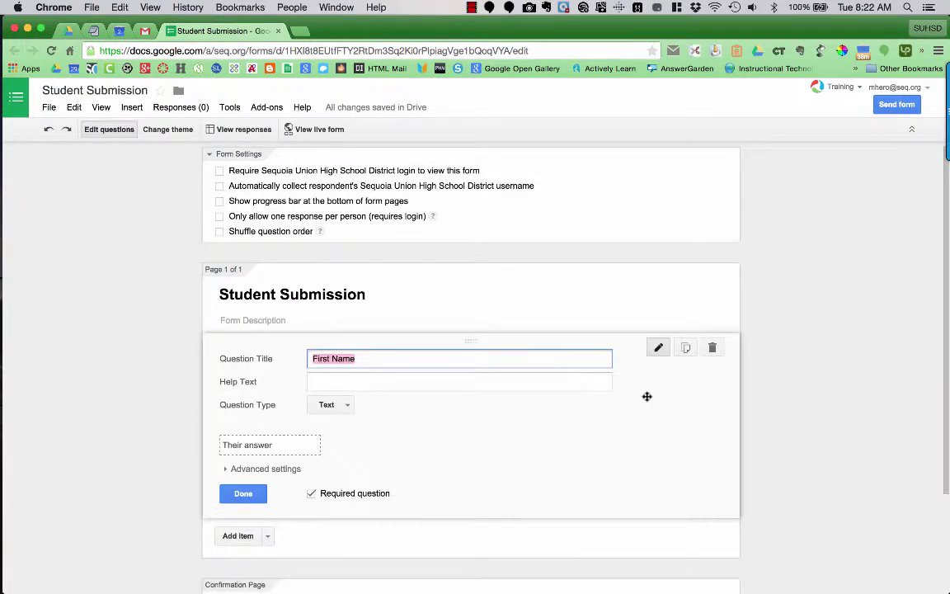
pyautogui.click(244, 493)
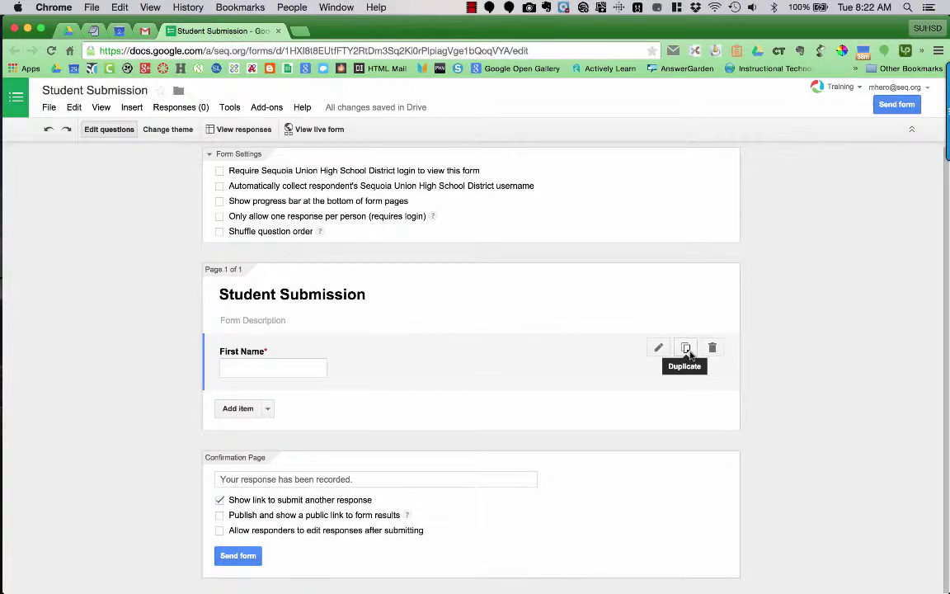
# - Duplicate the First Name question as a Last Name question and delete the surplus First Name copy
pyautogui.click(686, 348)
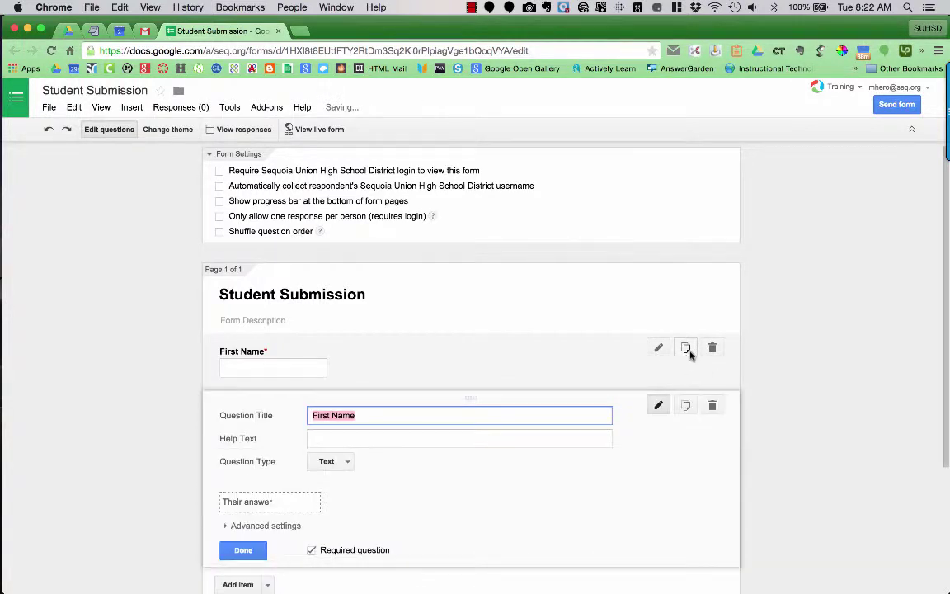
pyautogui.doubleClick(324, 415)
pyautogui.press('BackSpace')
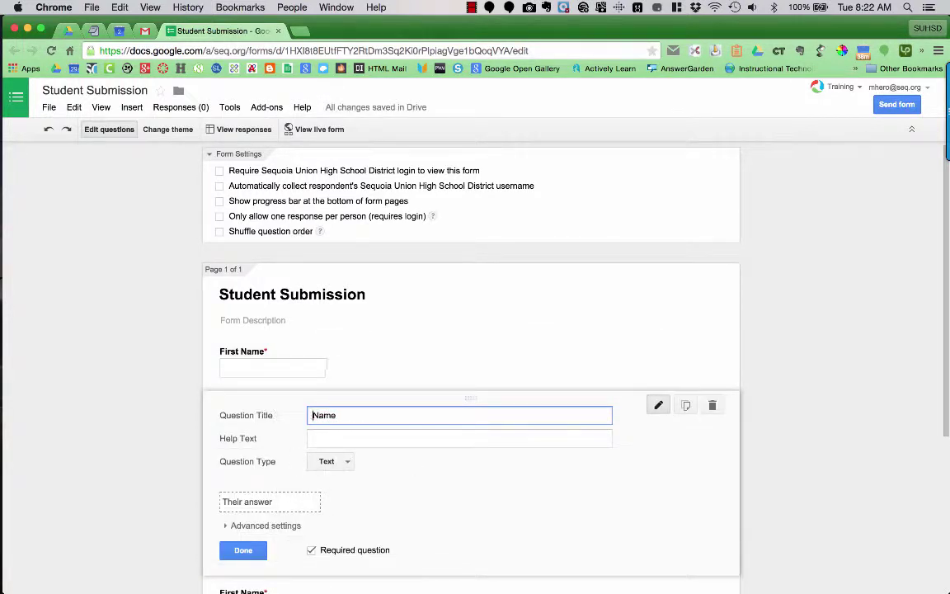
pyautogui.write('Last')
pyautogui.click(240, 549)
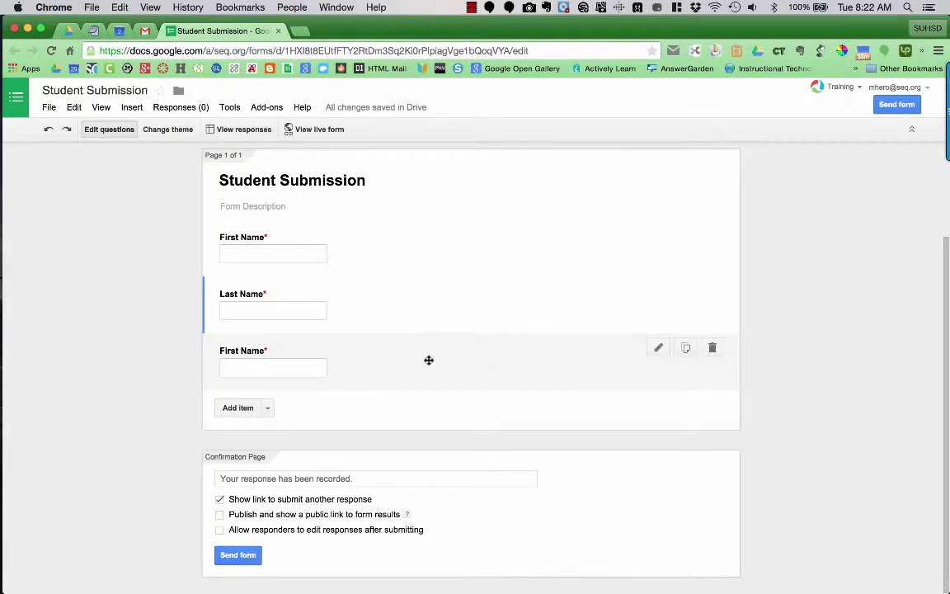
pyautogui.click(713, 349)
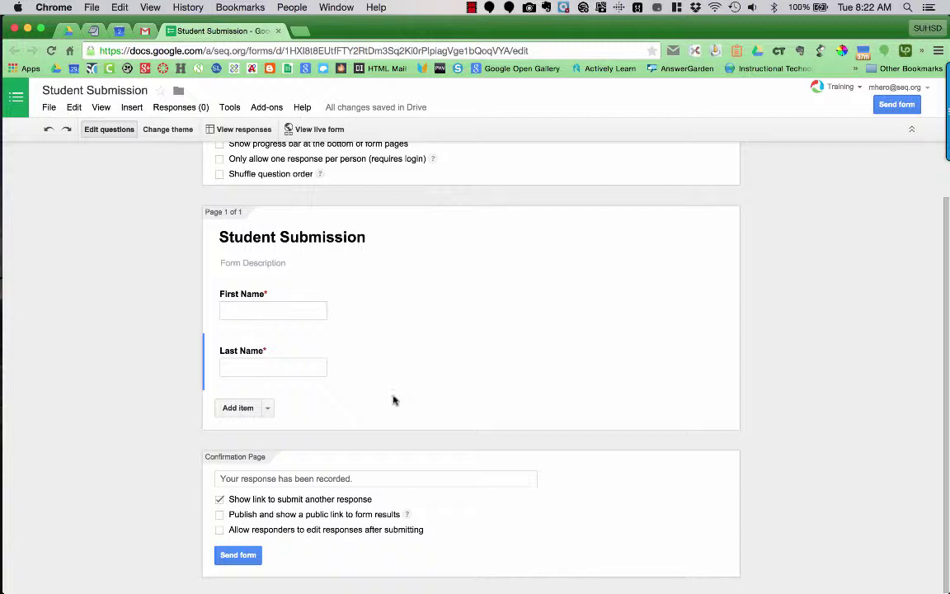
# - Add a Choose from a list question titled Period below the Last Name question
pyautogui.click(268, 408)
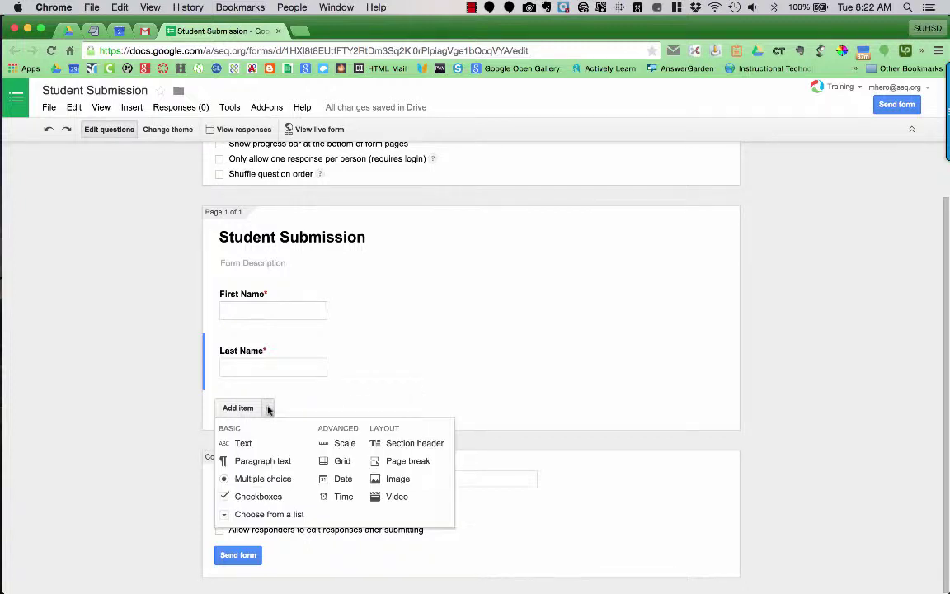
pyautogui.click(282, 514)
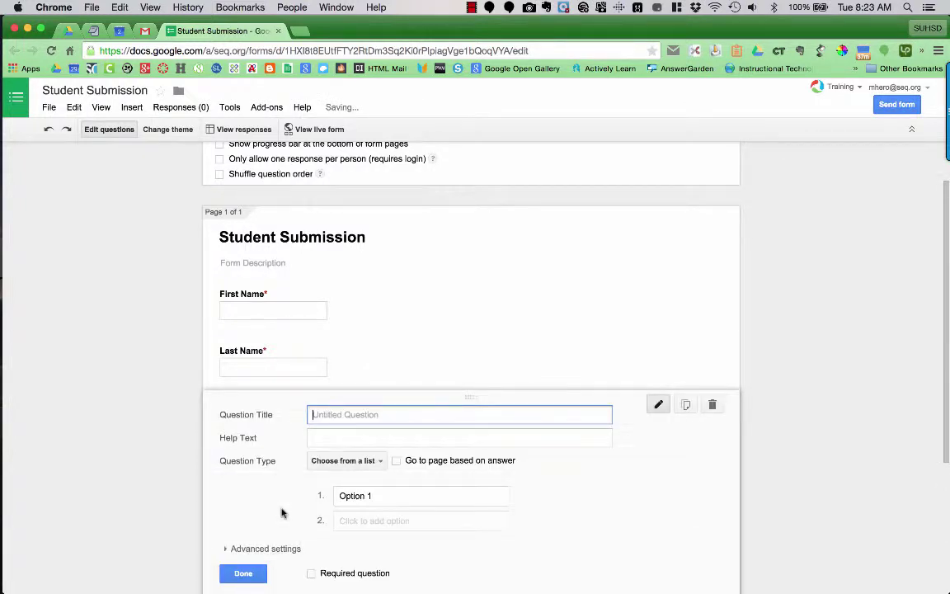
pyautogui.write('Period')
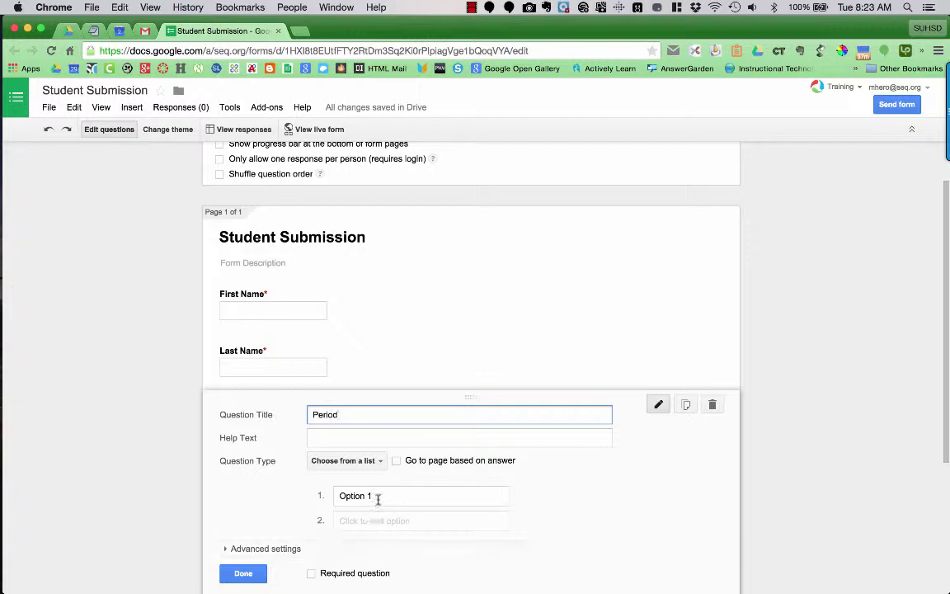
# - Enter 1, 2, 3 and 4 as the first four list options of the Period question
pyautogui.moveTo(378, 499); pyautogui.dragTo(322, 493)
pyautogui.write('1')
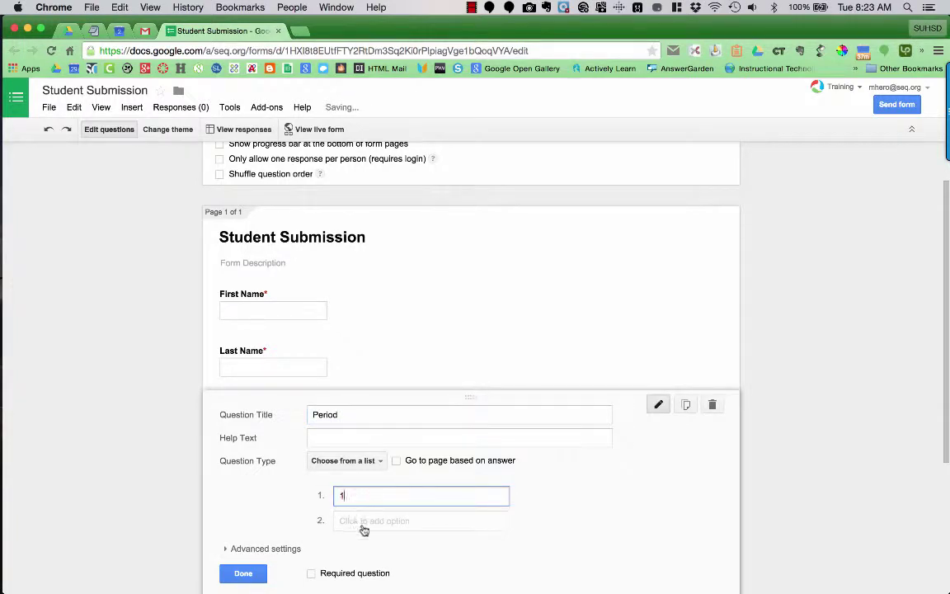
pyautogui.click(364, 522)
pyautogui.write('2')
pyautogui.click(371, 547)
pyautogui.write('34')
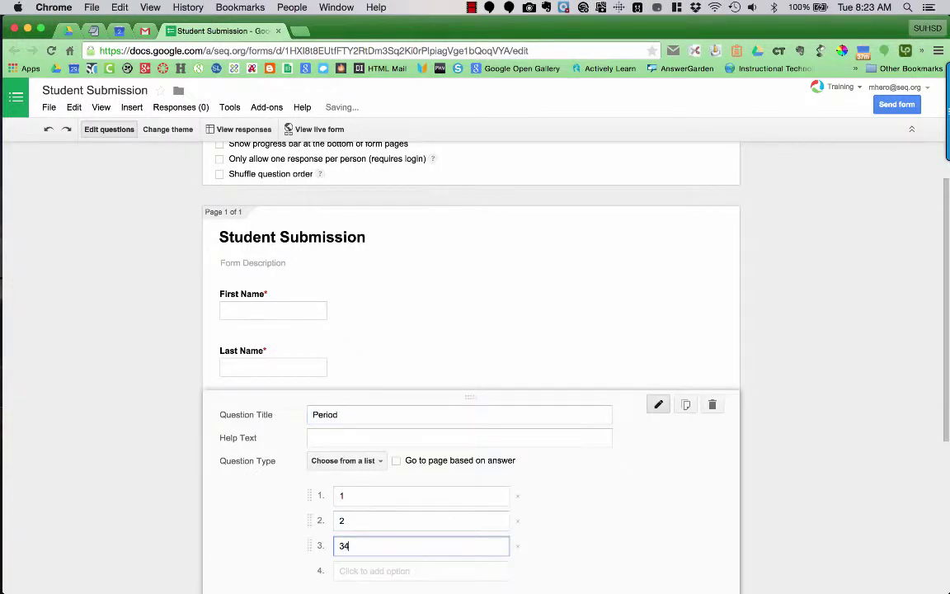
pyautogui.press('Return')
pyautogui.doubleClick(340, 545)
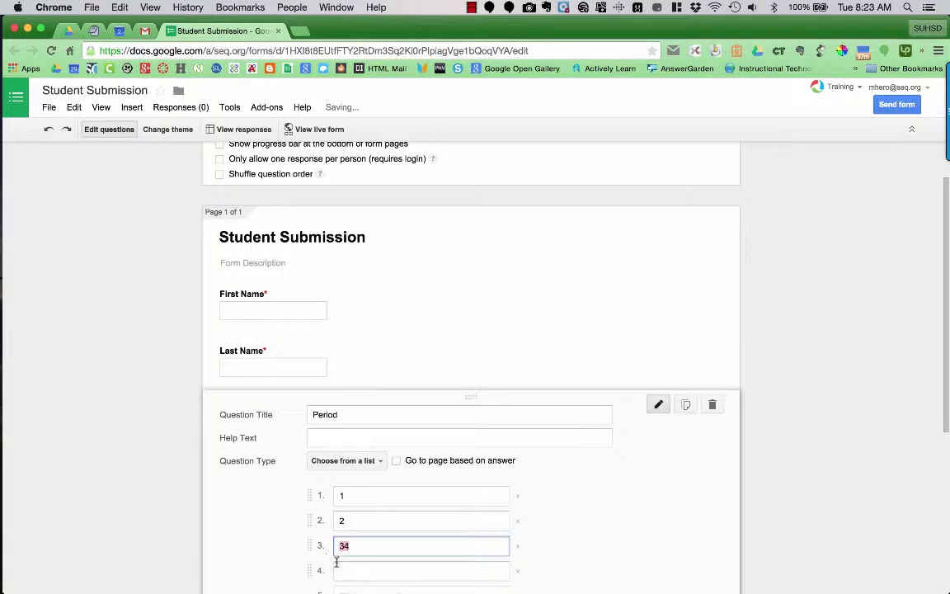
pyautogui.write('3')
pyautogui.click(355, 569)
pyautogui.write('4')
# - Add 5, 6 and 7 as further list options of the Period question
pyautogui.scroll(-3, 363, 565)
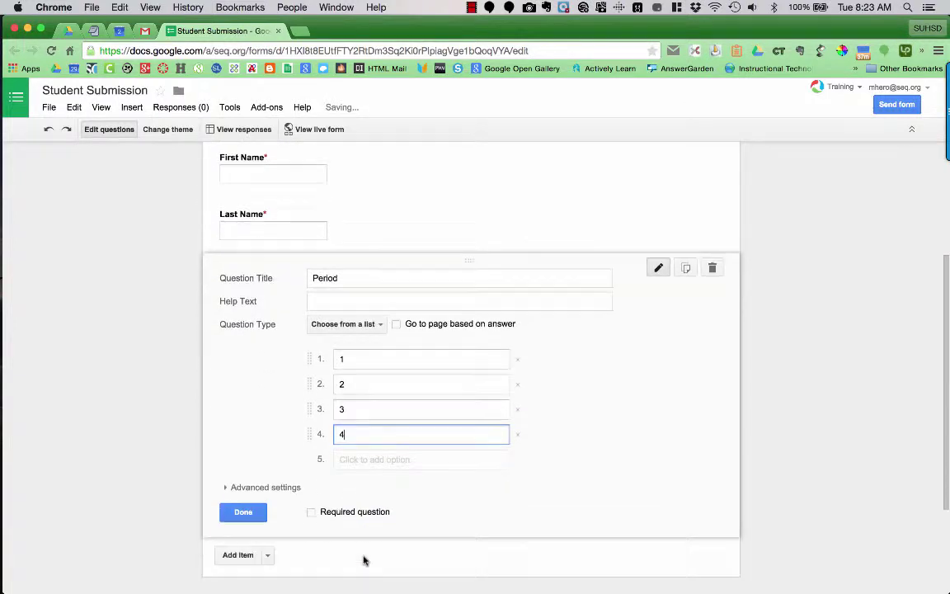
pyautogui.click(344, 462)
pyautogui.write('5')
pyautogui.click(359, 484)
pyautogui.write('6')
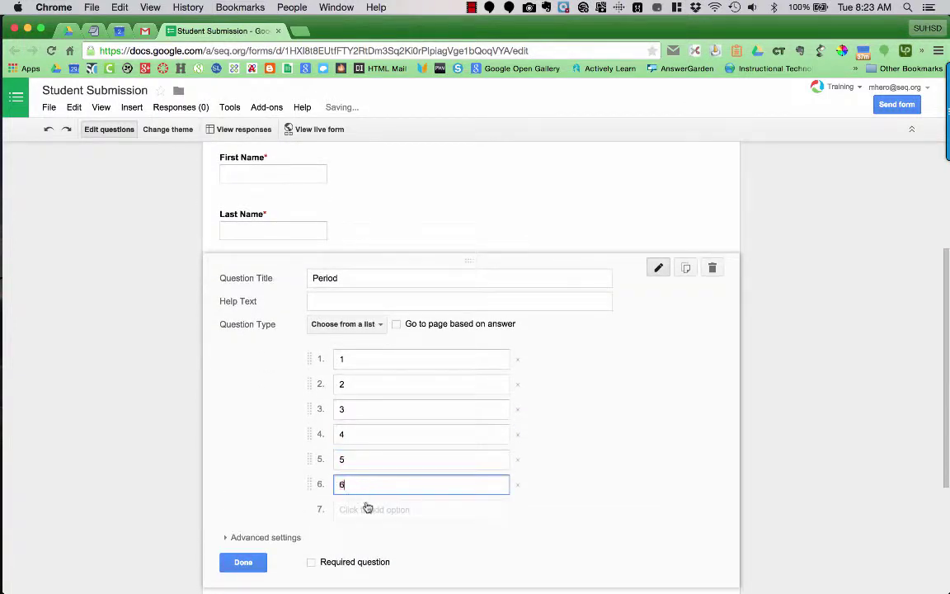
pyautogui.click(367, 508)
pyautogui.write('7')
# - Make the Period question required and finish editing it
pyautogui.scroll(-1, 618, 416)
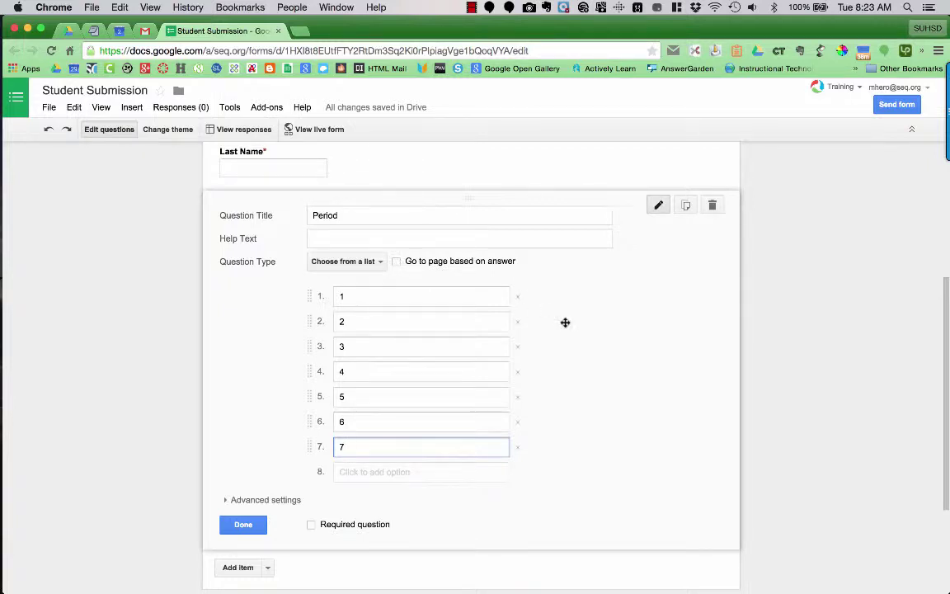
pyautogui.scroll(-2, 565, 323)
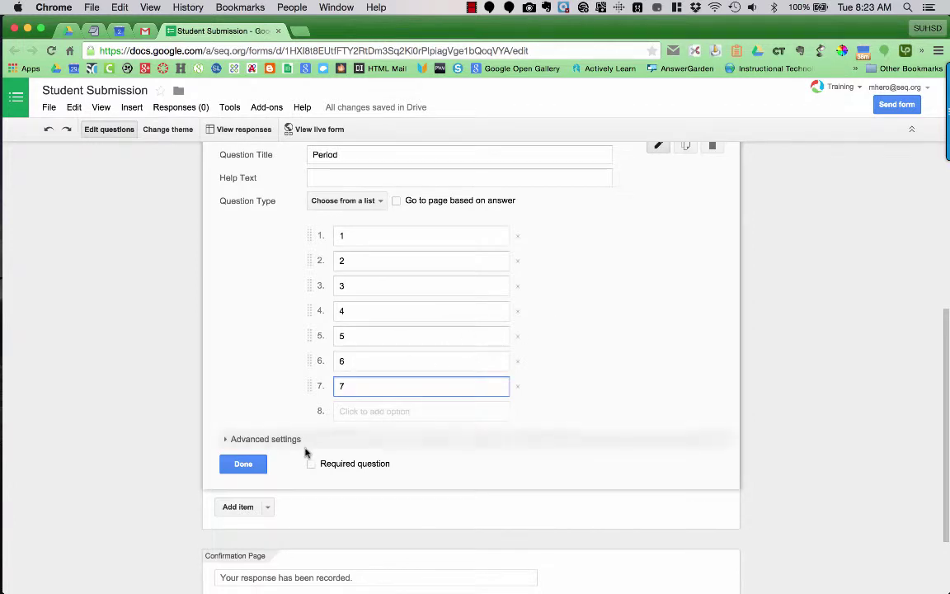
pyautogui.click(311, 463)
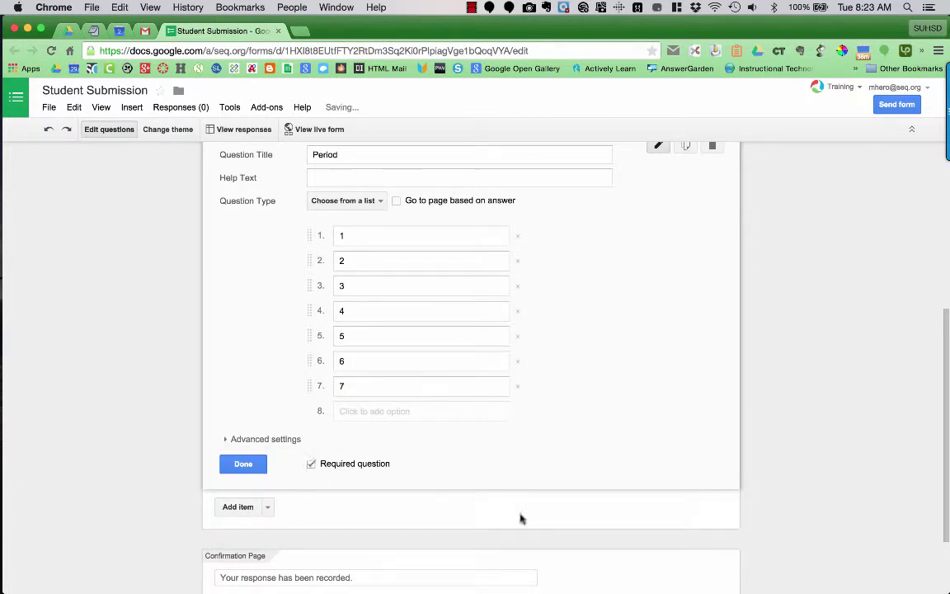
pyautogui.click(247, 464)
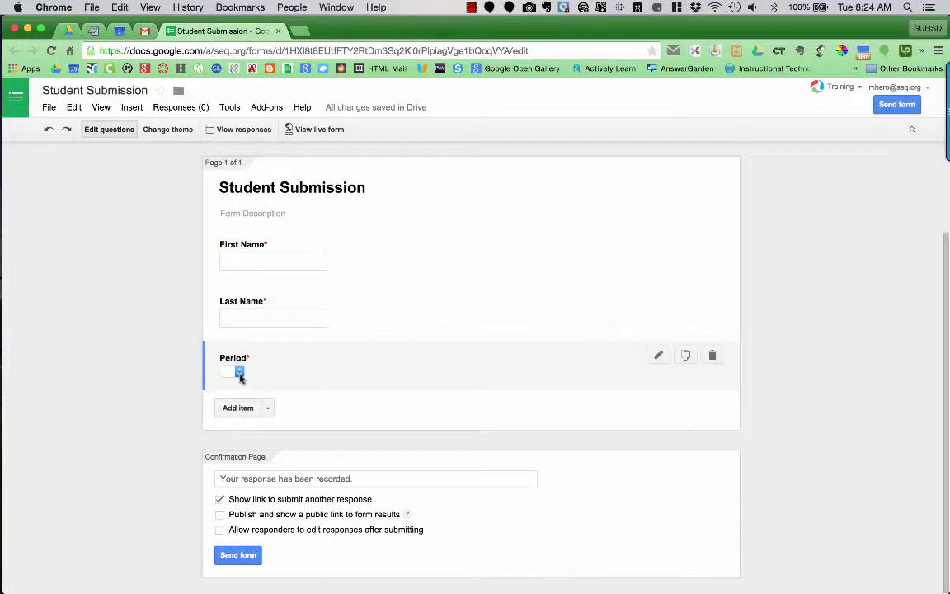
# - Change the Period question's type to Multiple choice and finish editing it
pyautogui.click(613, 377)
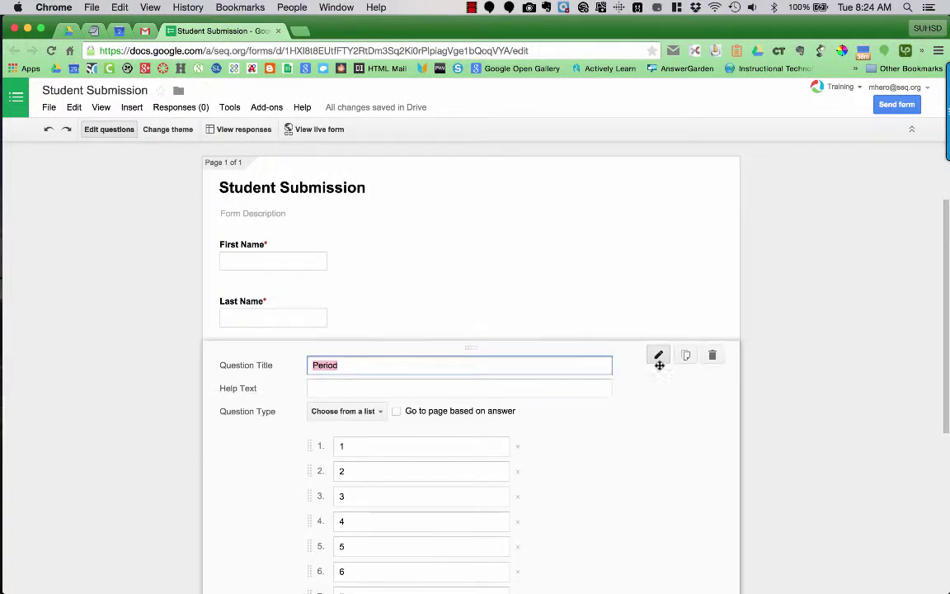
pyautogui.click(360, 411)
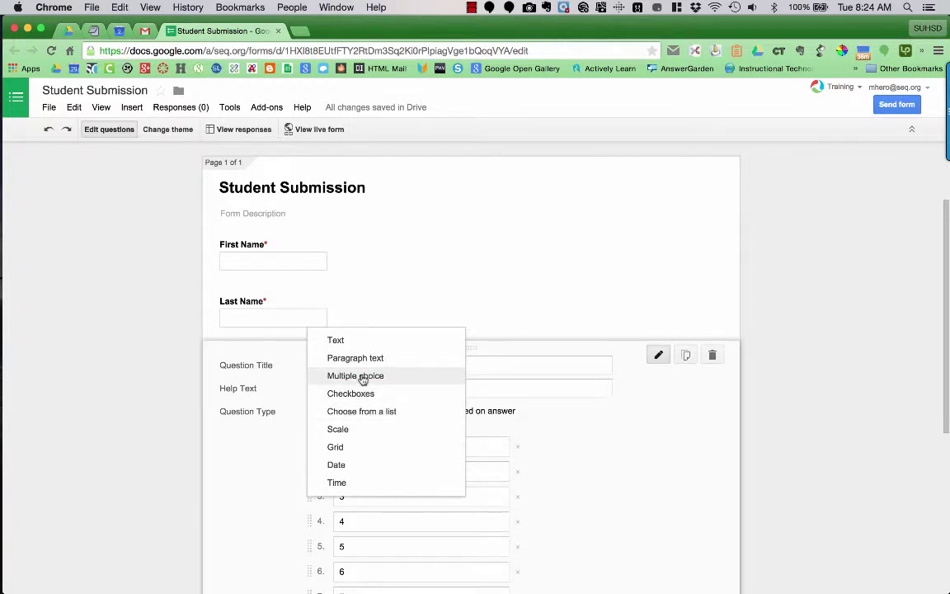
pyautogui.click(363, 375)
pyautogui.scroll(-4, 262, 430)
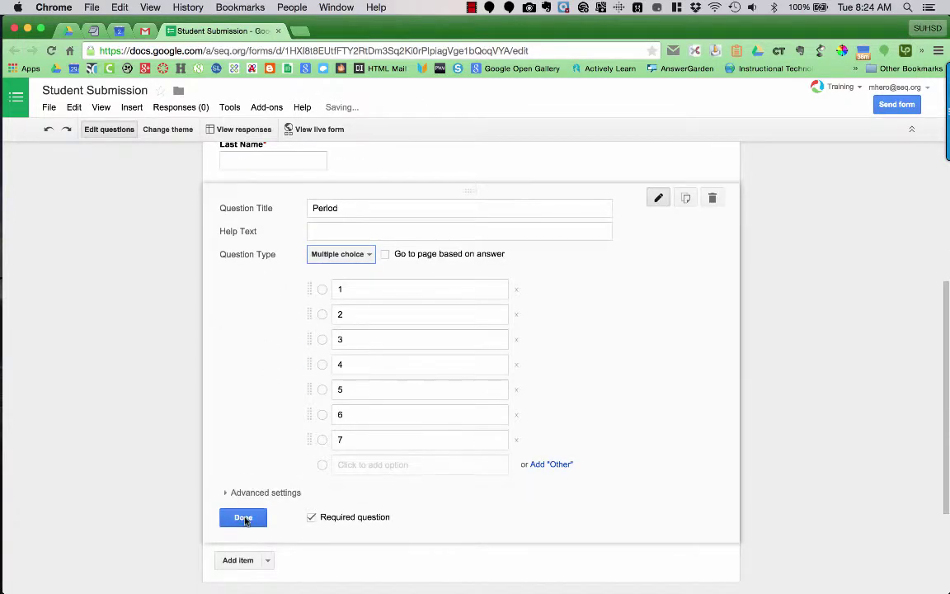
pyautogui.click(243, 516)
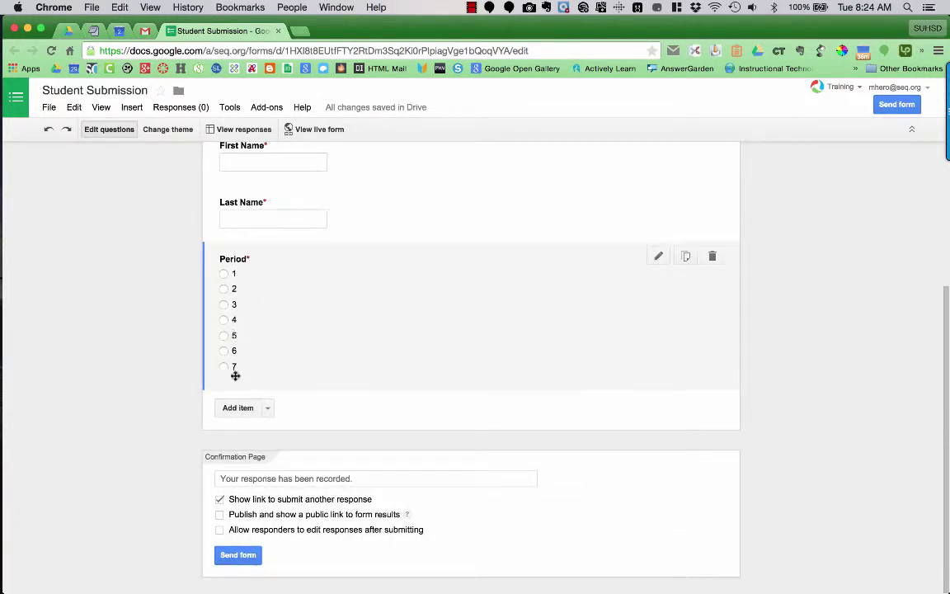
# - Switch the Period question's type back to Choose from a list and finish editing it
pyautogui.click(377, 306)
pyautogui.click(367, 315)
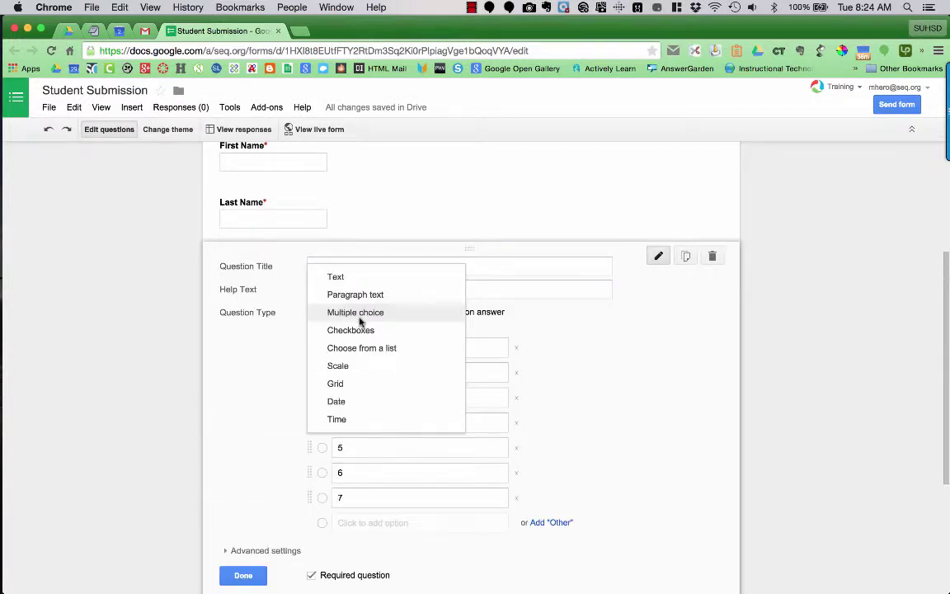
pyautogui.click(363, 348)
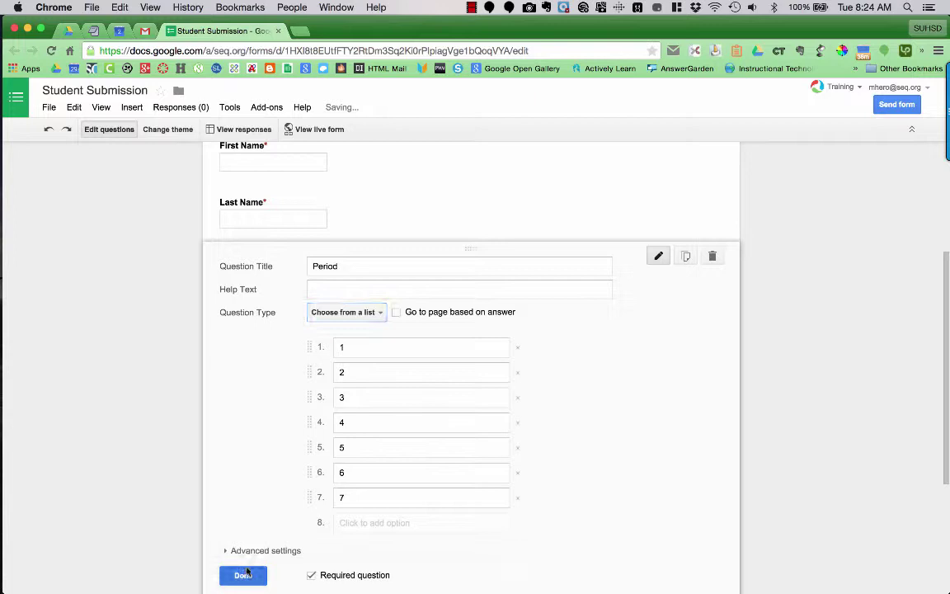
pyautogui.click(248, 572)
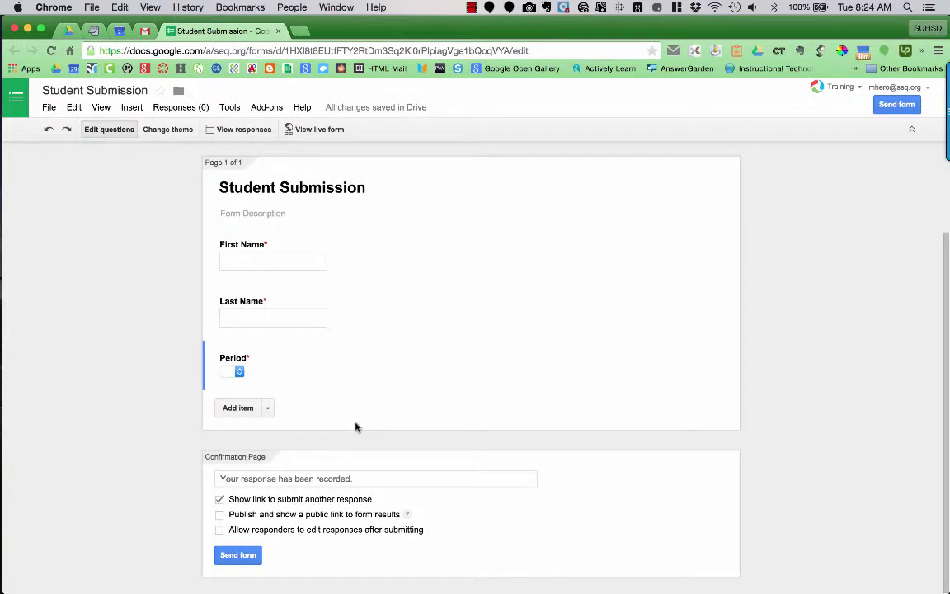
# - Add a required Text question titled Name of Assignment below the Period question
pyautogui.click(268, 410)
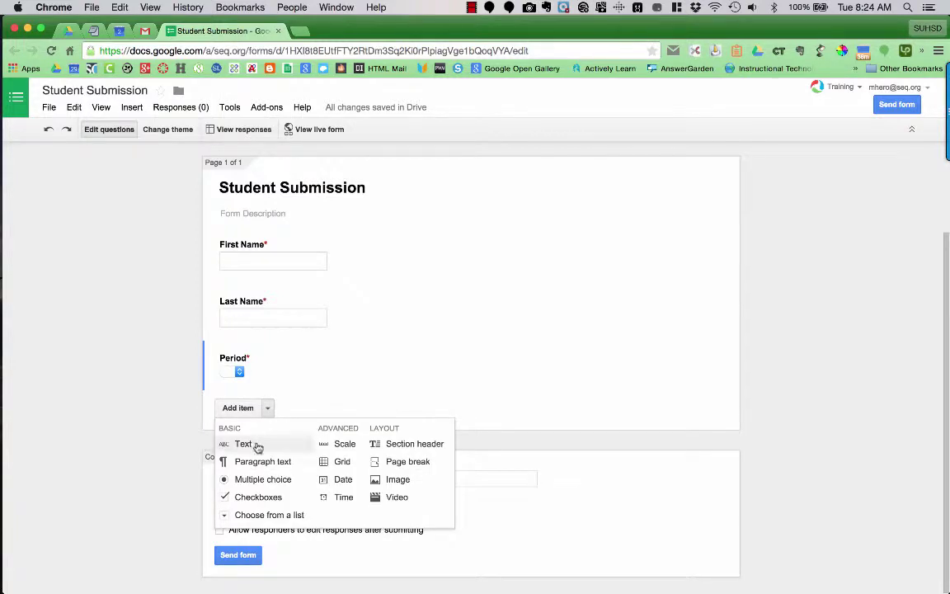
pyautogui.click(256, 445)
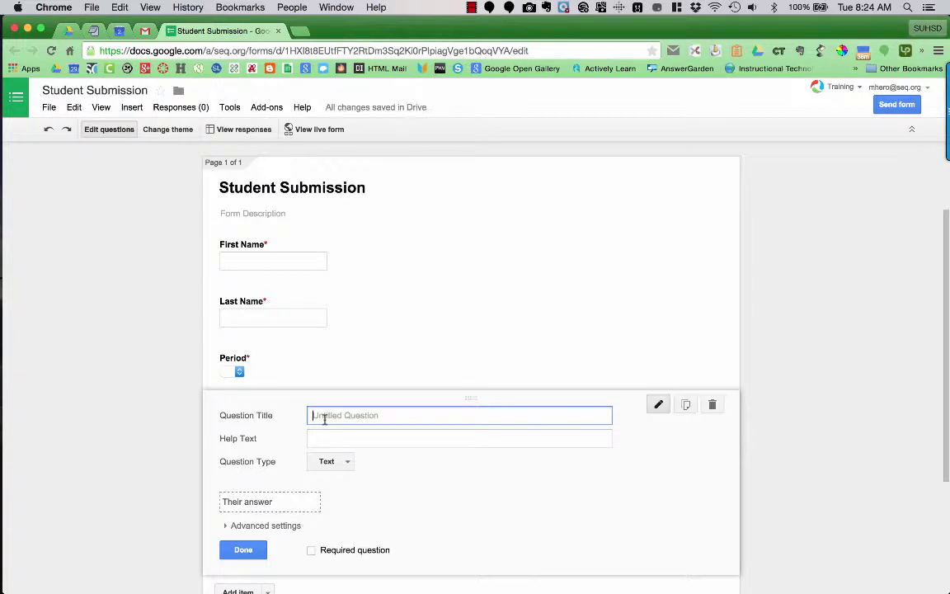
pyautogui.write('Name of Assignment')
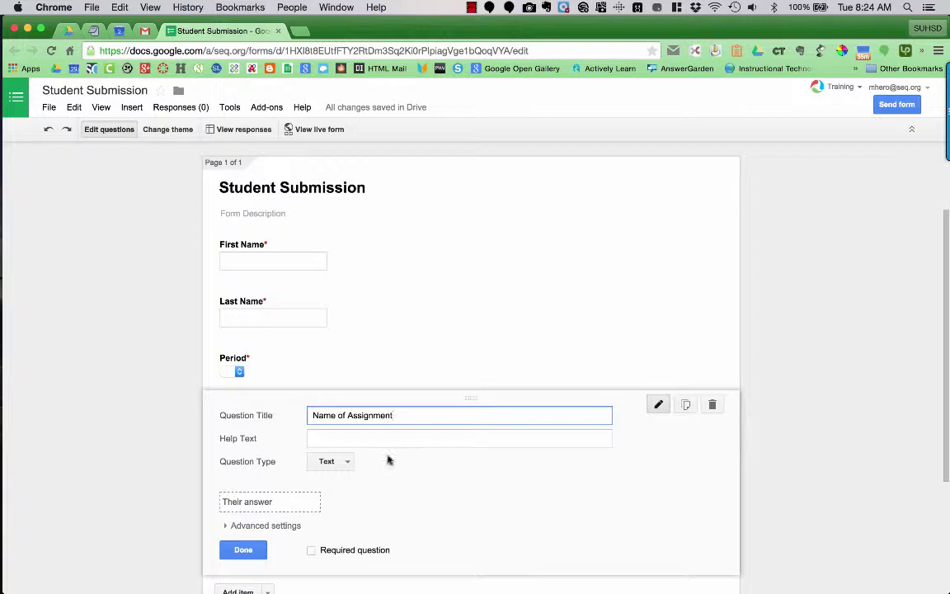
pyautogui.scroll(-1, 330, 501)
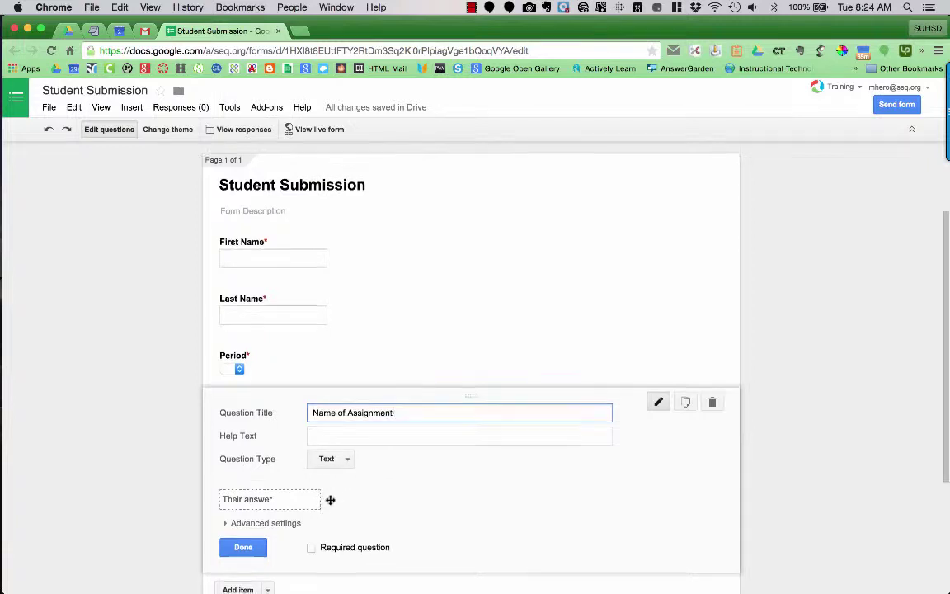
pyautogui.click(312, 511)
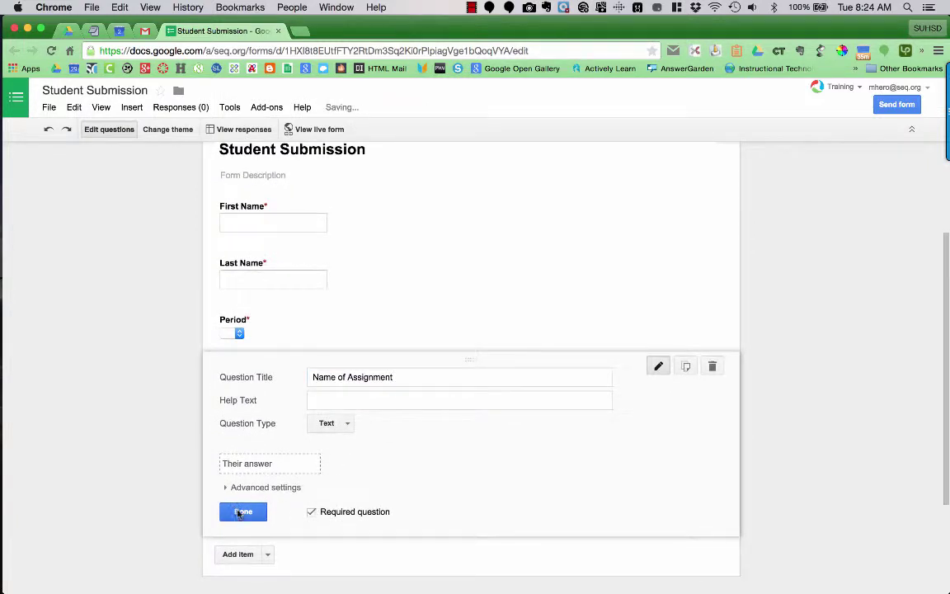
pyautogui.click(241, 512)
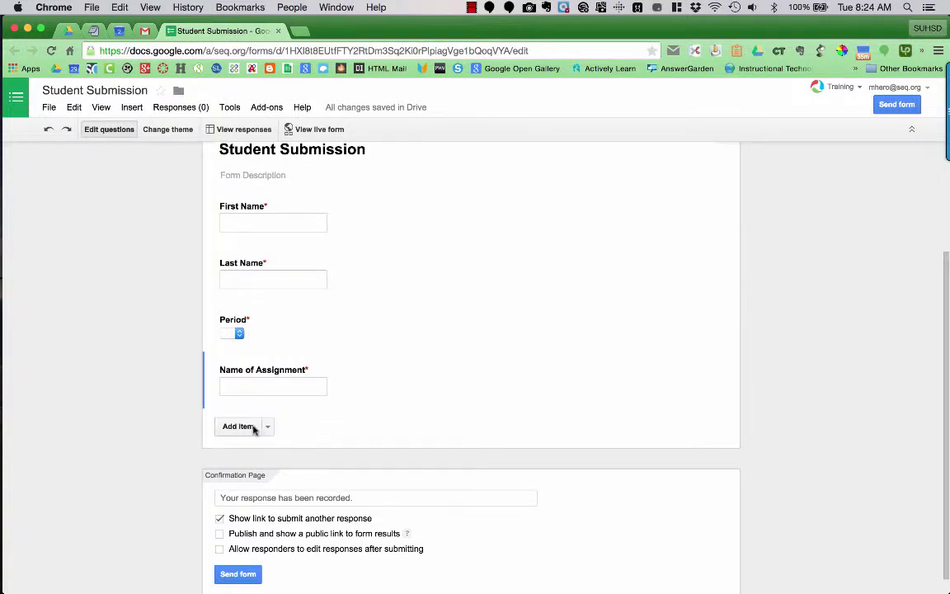
# - Add a Text question titled URL of Student Work below the Name of Assignment question
pyautogui.click(250, 426)
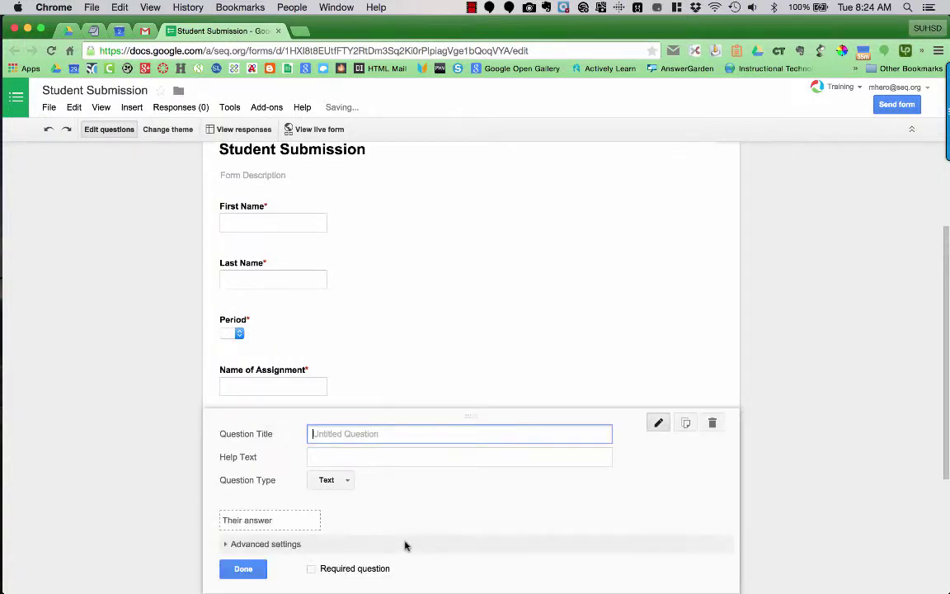
pyautogui.scroll(-2, 404, 544)
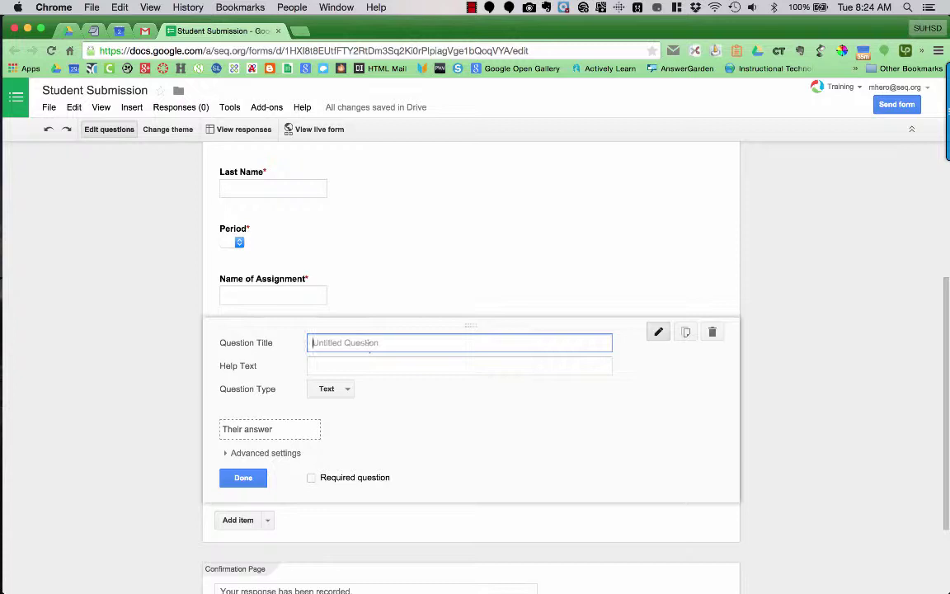
pyautogui.write('URL of Student Work')
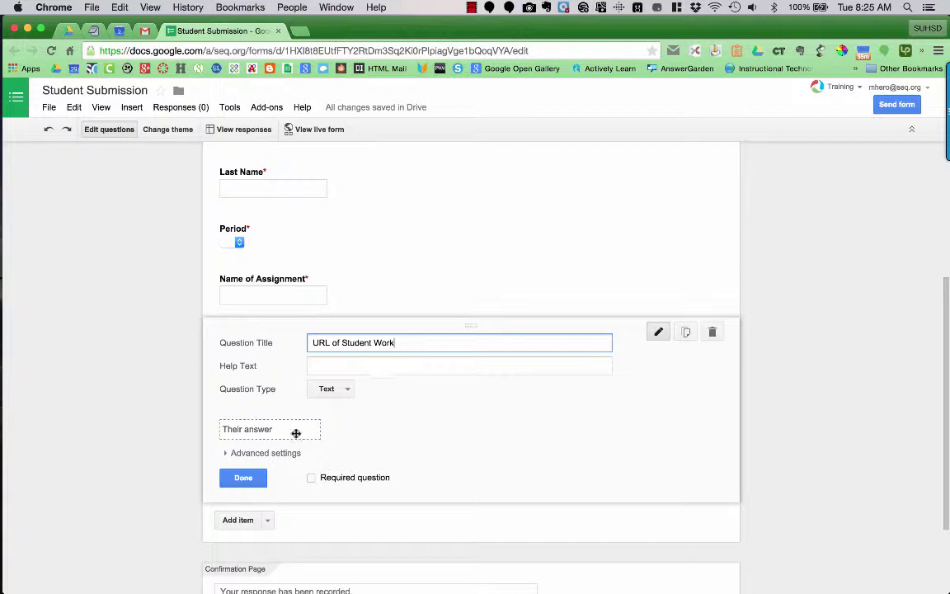
# - Add Text data validation of type URL to the URL of Student Work question and make the question required
pyautogui.click(278, 454)
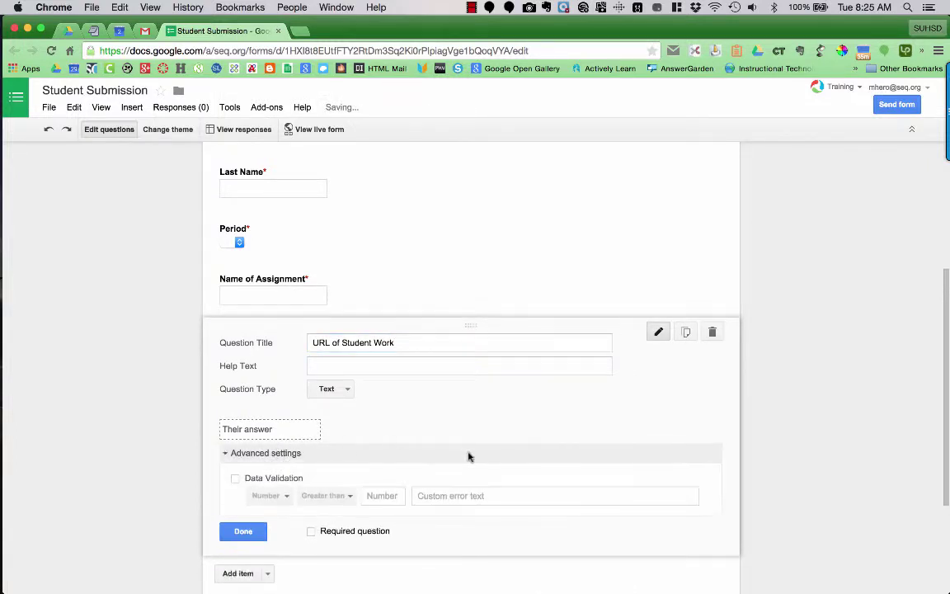
pyautogui.scroll(-3, 468, 457)
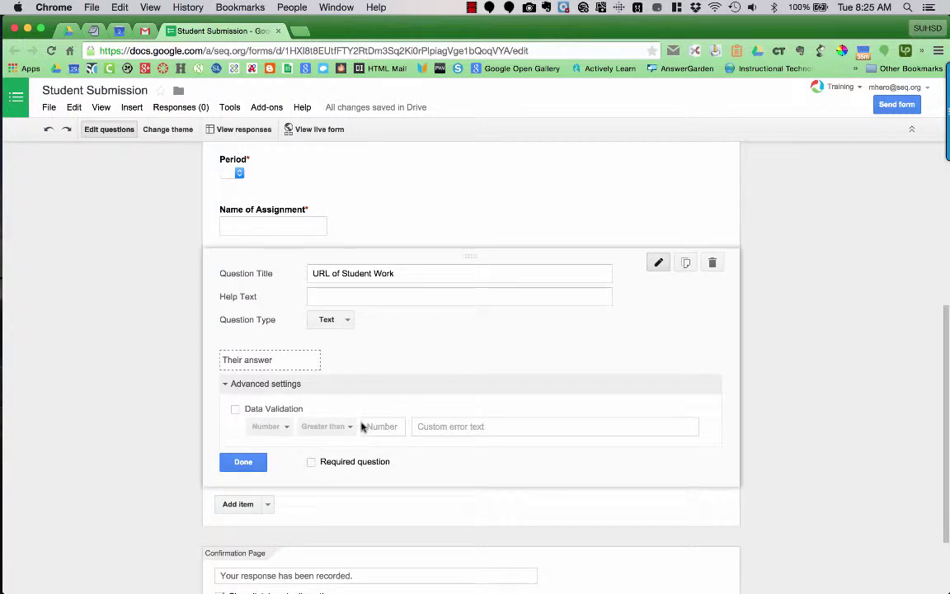
pyautogui.click(236, 410)
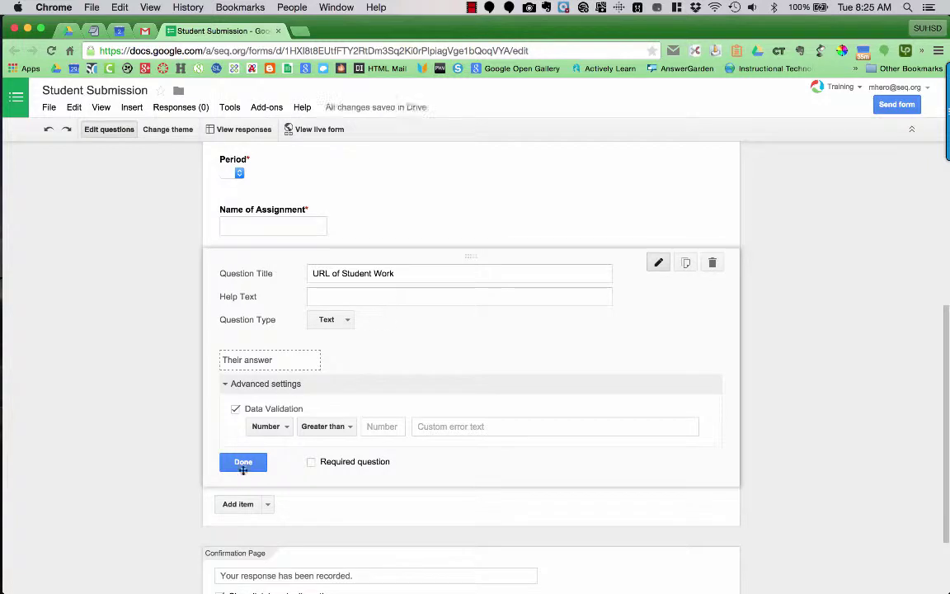
pyautogui.click(281, 428)
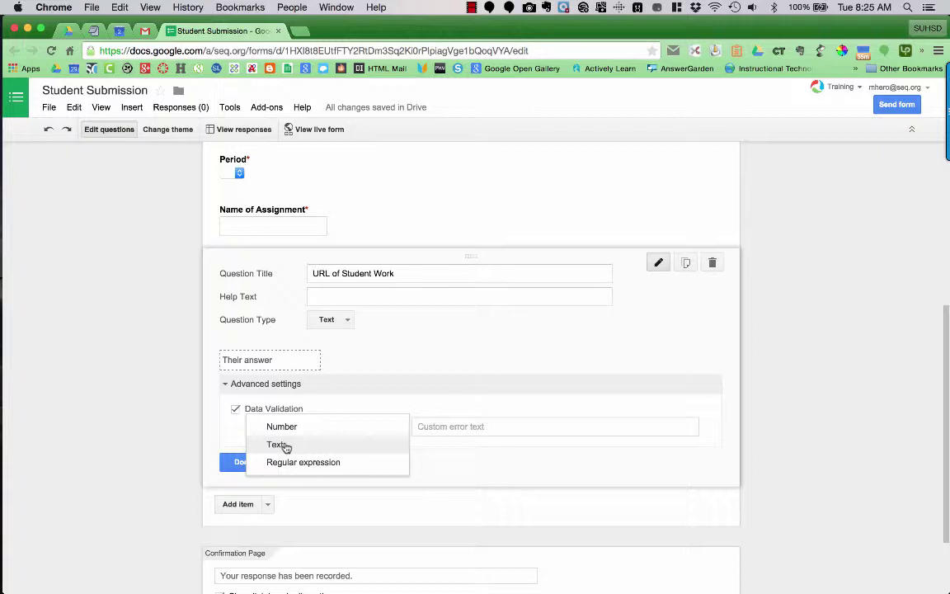
pyautogui.click(279, 446)
pyautogui.click(337, 428)
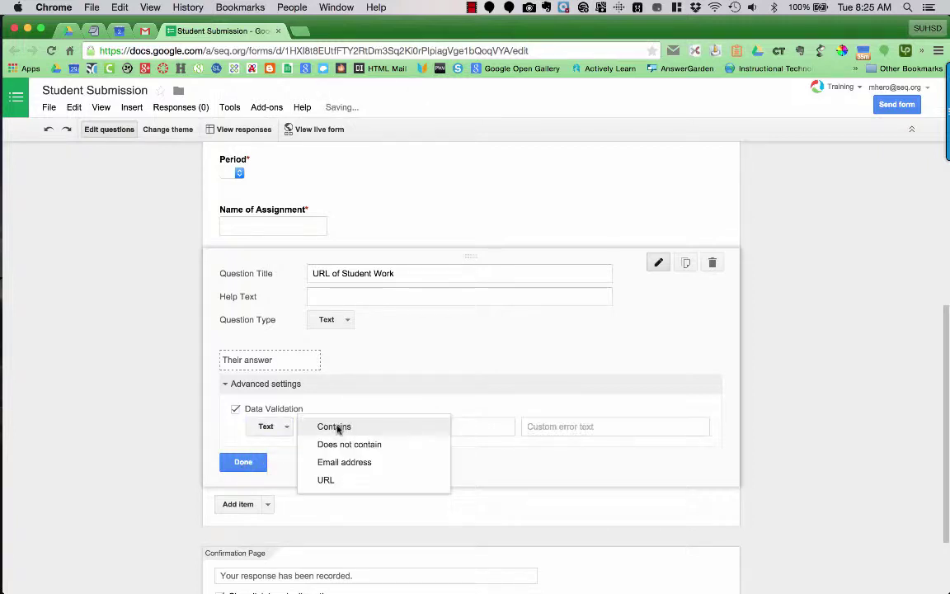
pyautogui.click(345, 482)
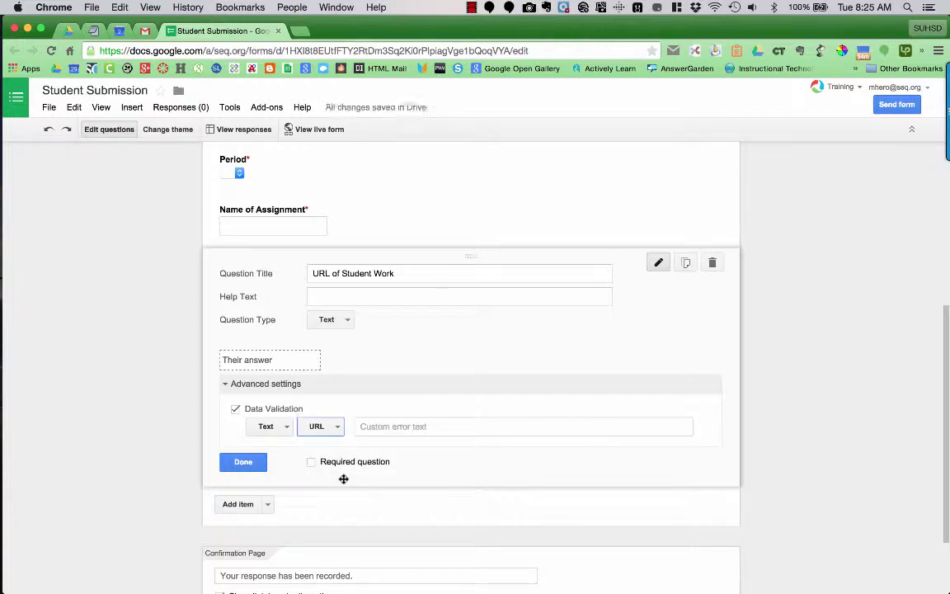
pyautogui.click(312, 463)
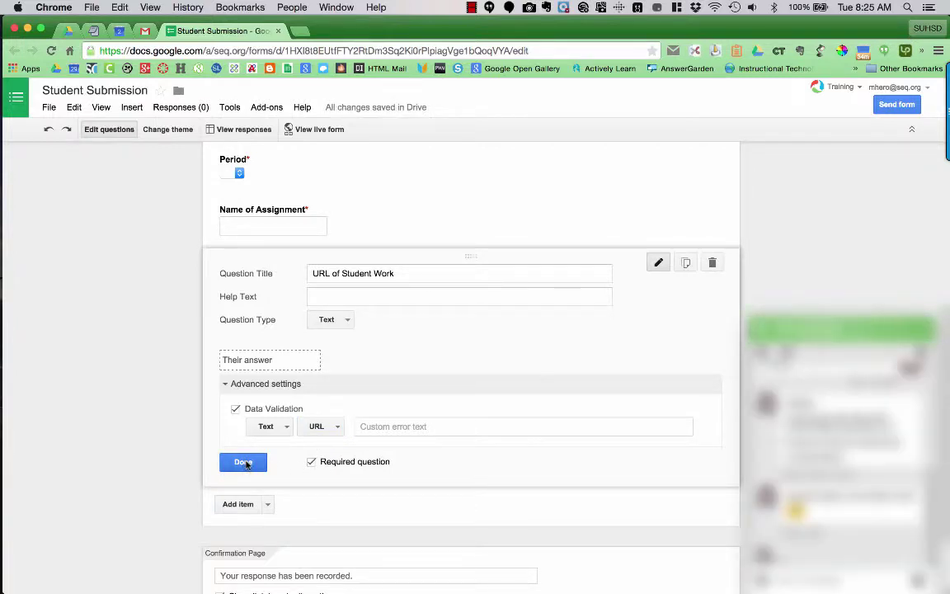
pyautogui.click(243, 463)
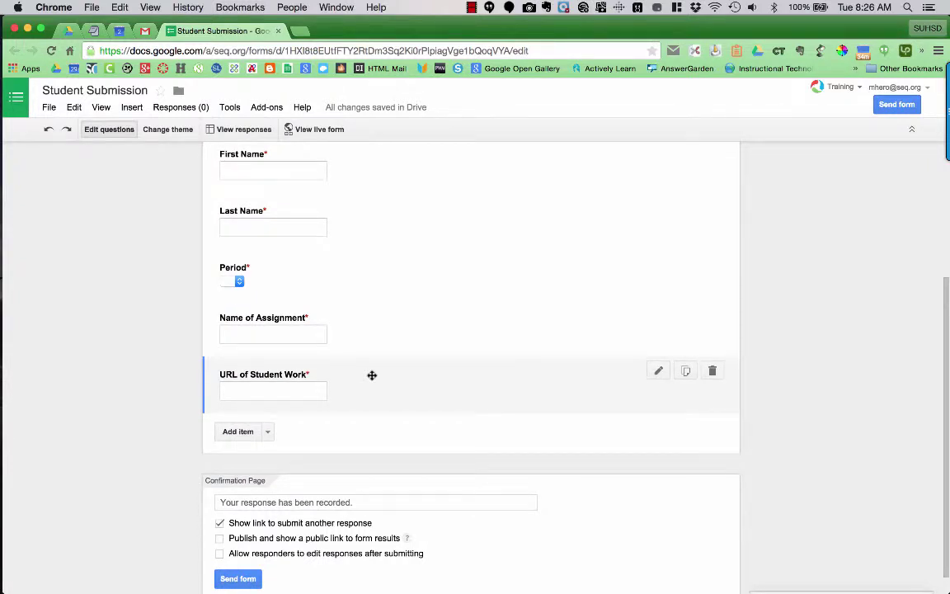
# - Add a Paragraph text question titled Description of Work below the URL of Student Work question
pyautogui.click(267, 432)
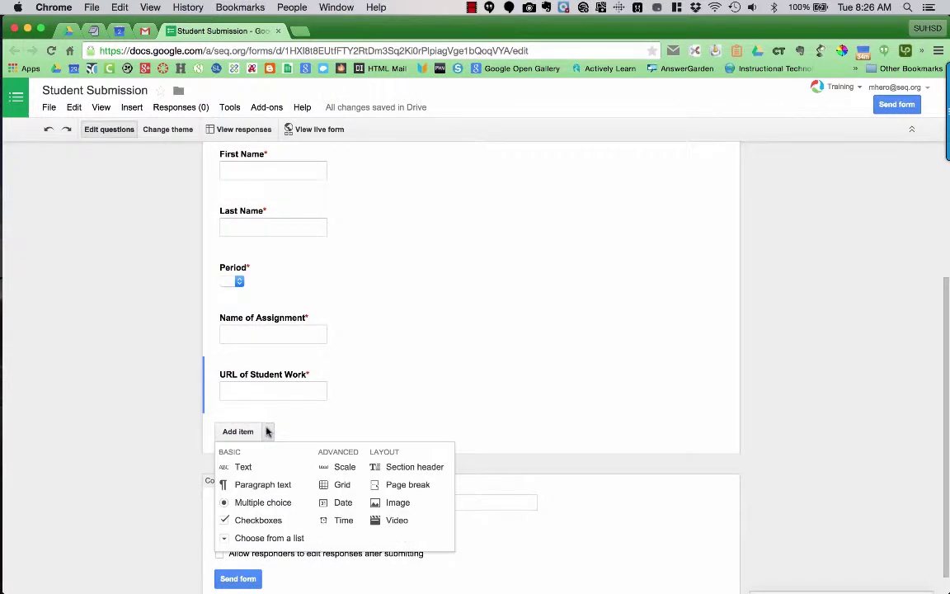
pyautogui.click(267, 487)
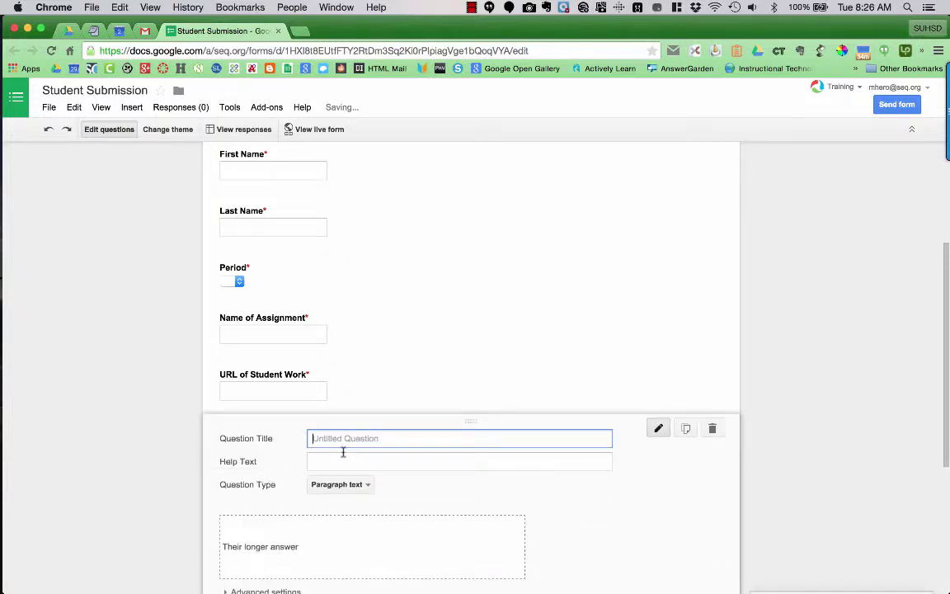
pyautogui.write('Descri')
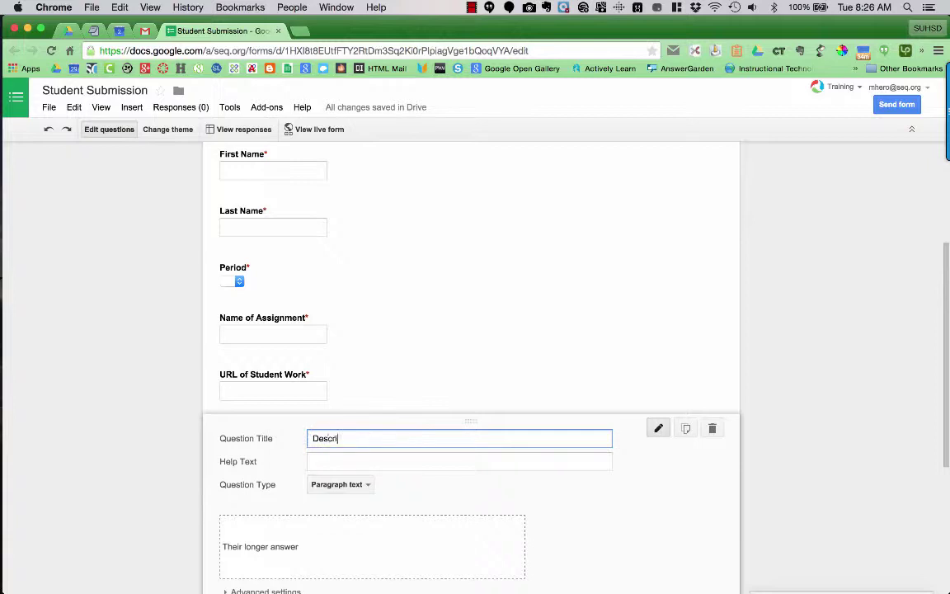
pyautogui.write('ption of Work')
# - Set the Description of Work question's help text to "Please describe what you are turning in."
pyautogui.scroll(-2, 356, 466)
pyautogui.click(372, 407)
pyautogui.write('Ple')
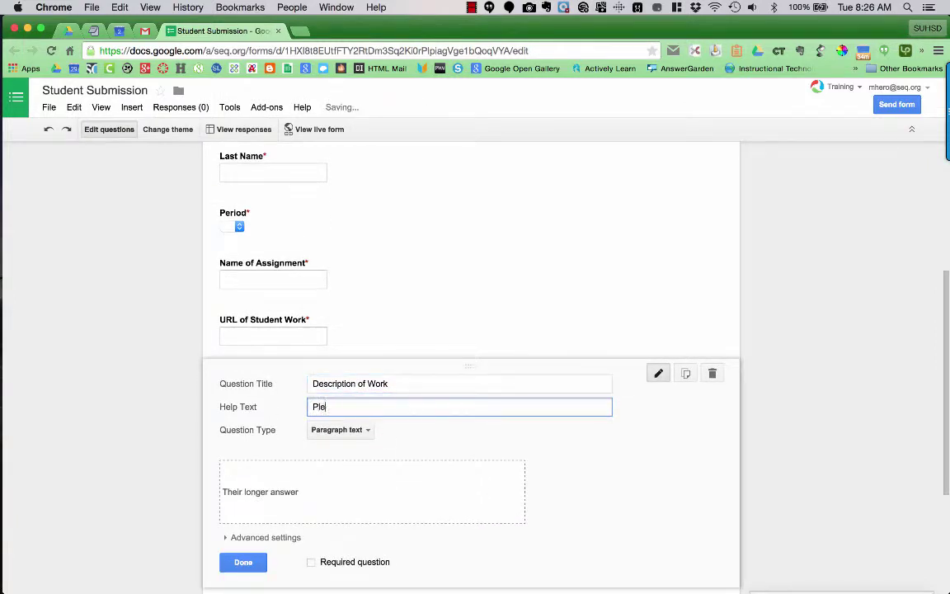
pyautogui.write('ase descr')
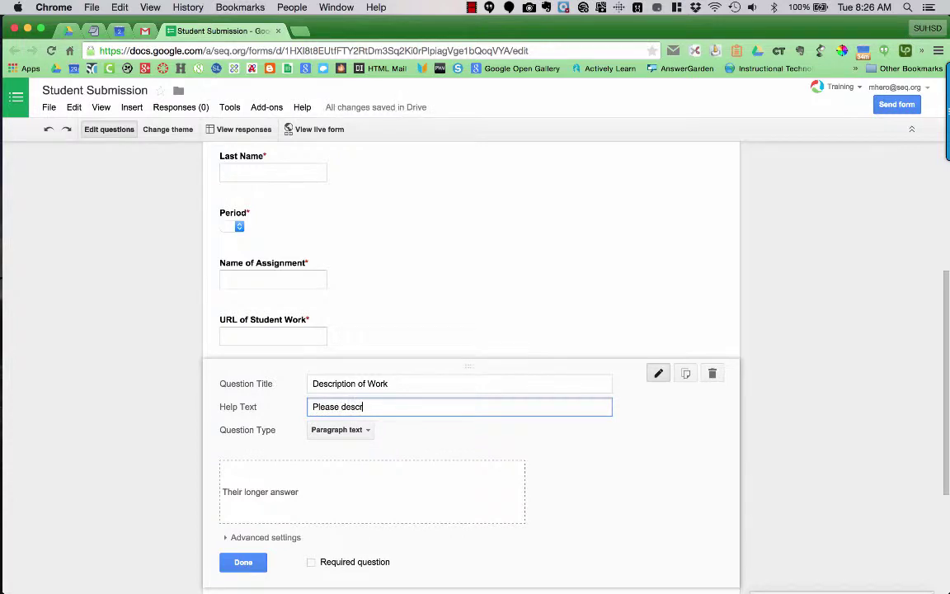
pyautogui.write('ibe what you are turn')
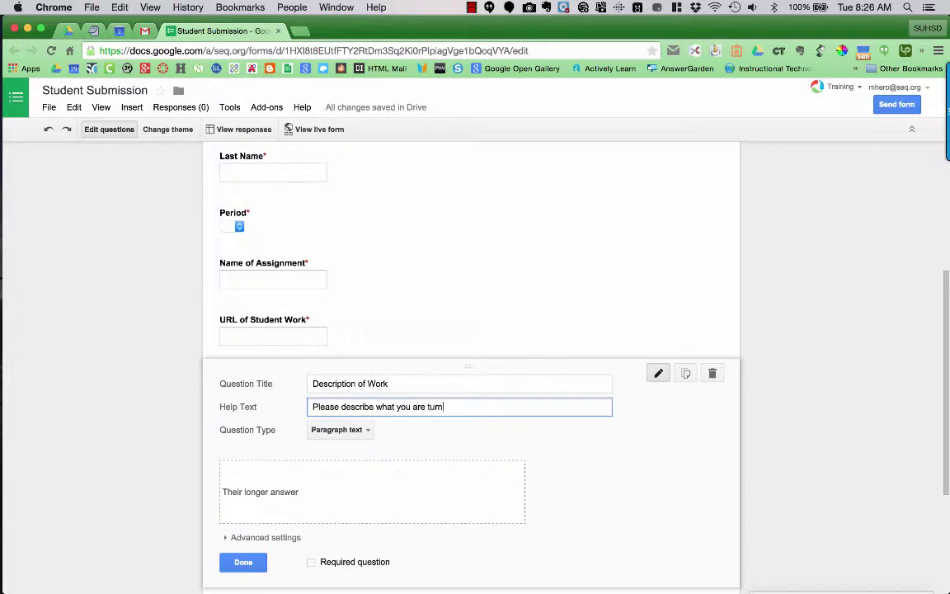
pyautogui.write('ing in.')
# - Make the Description of Work question required and finish editing it
pyautogui.scroll(-2, 330, 479)
pyautogui.click(313, 489)
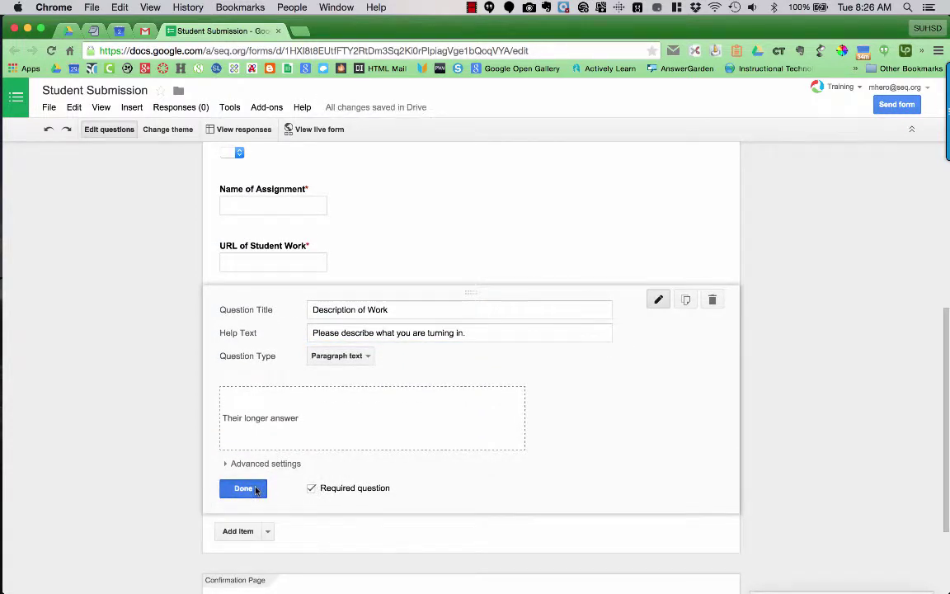
pyautogui.click(256, 487)
# - Set the confirmation page message to "Your work has been submitted."
pyautogui.scroll(5, 490, 483)
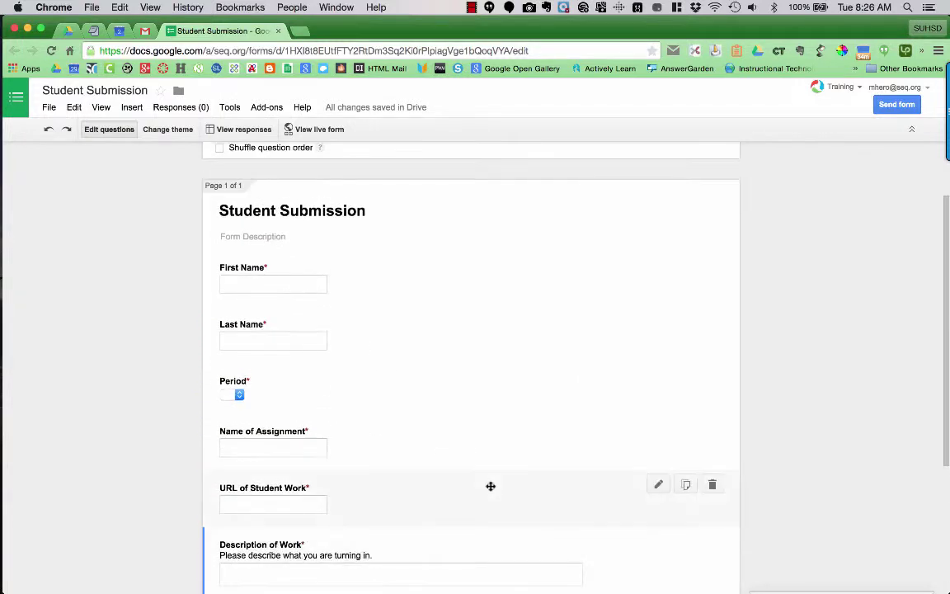
pyautogui.scroll(-1, 490, 486)
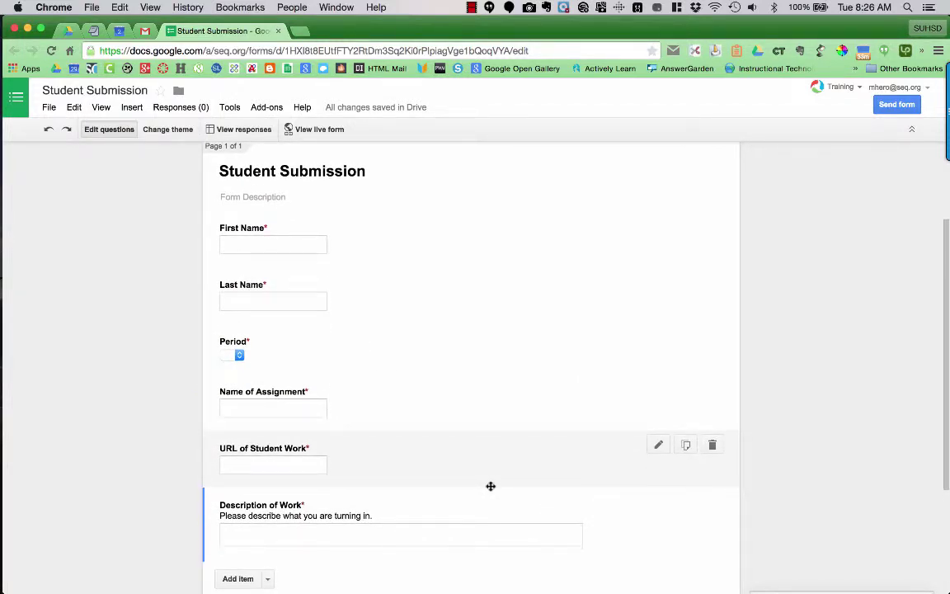
pyautogui.scroll(-4, 490, 486)
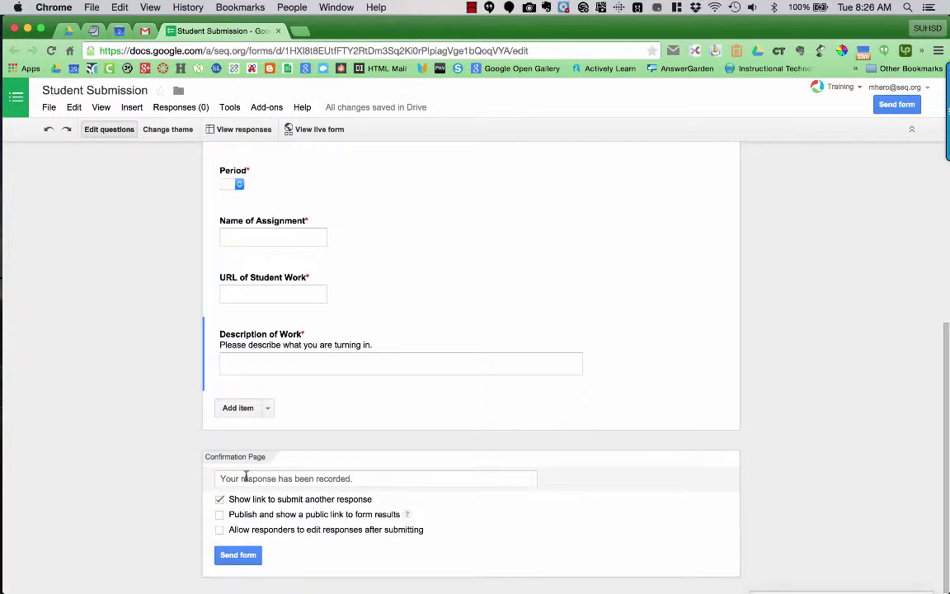
pyautogui.moveTo(241, 478); pyautogui.dragTo(332, 478)
pyautogui.write('work has been submitt')
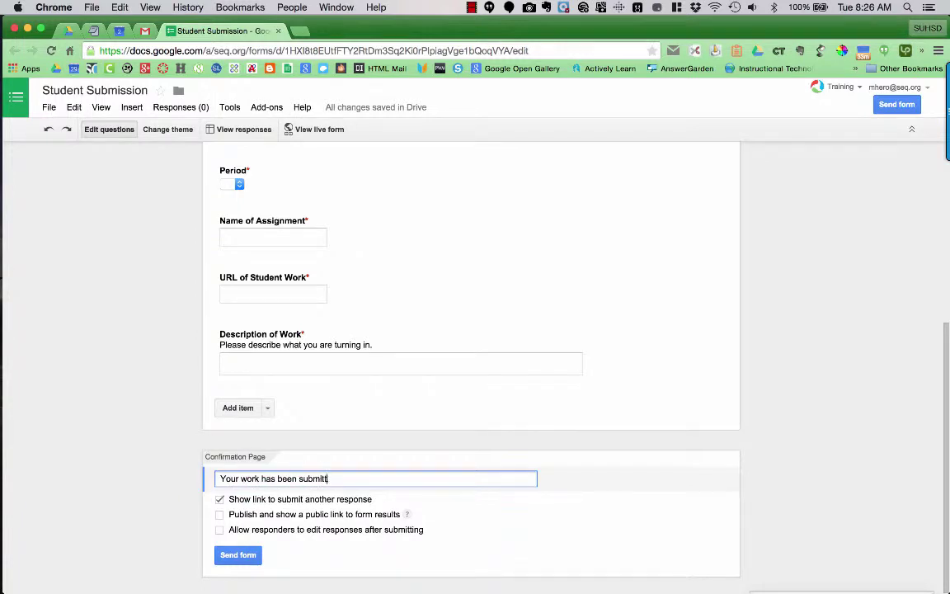
pyautogui.write('ed.')
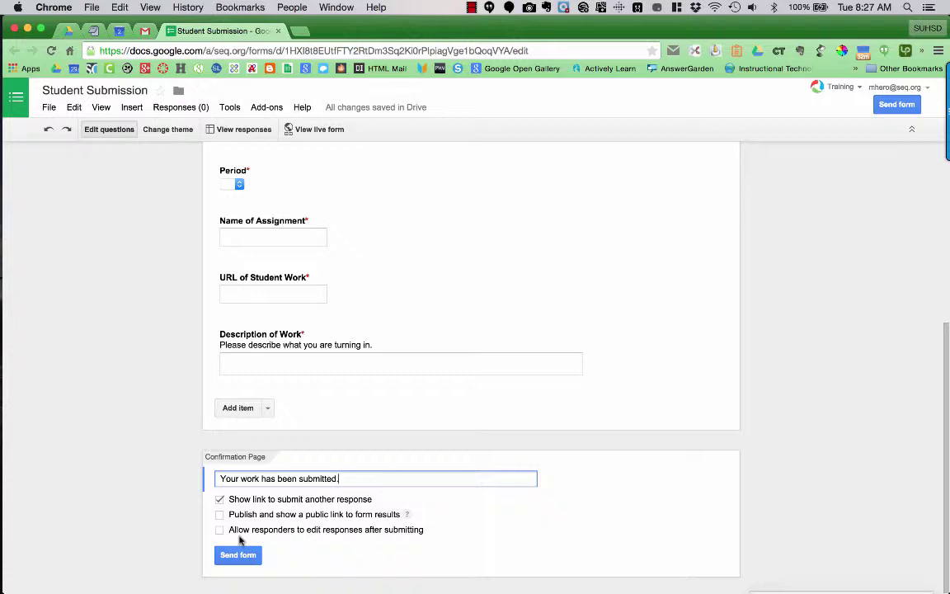
# - Preview the live Student Submission form and return to the form editor
pyautogui.scroll(5, 240, 541)
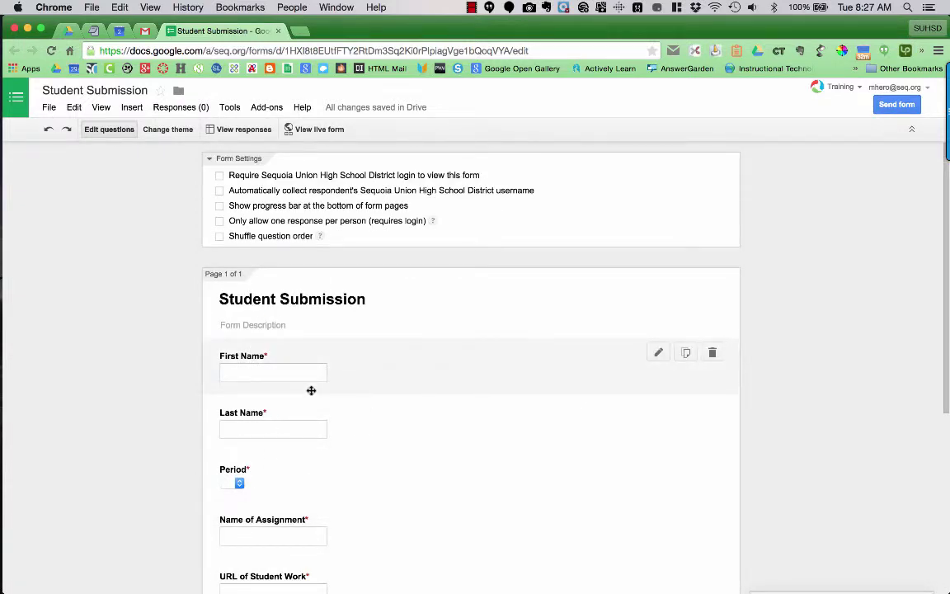
pyautogui.click(332, 130)
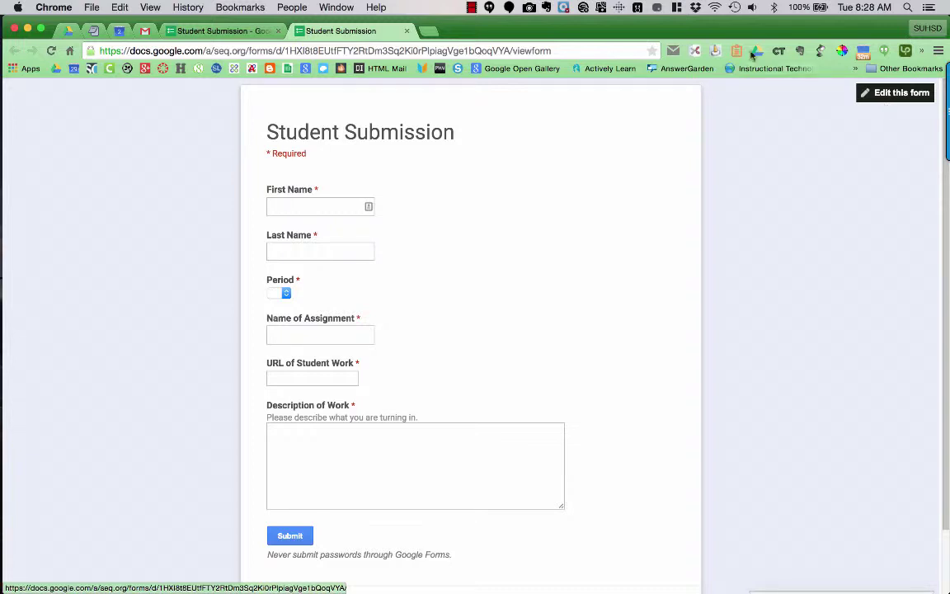
pyautogui.click(211, 35)
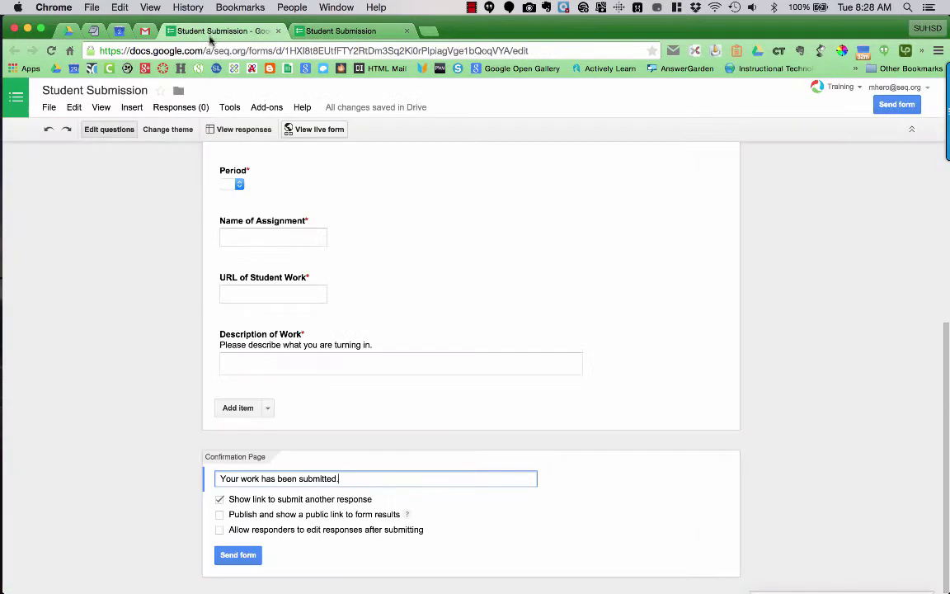
# - Apply the Forks & Knives theme to the form
pyautogui.click(179, 133)
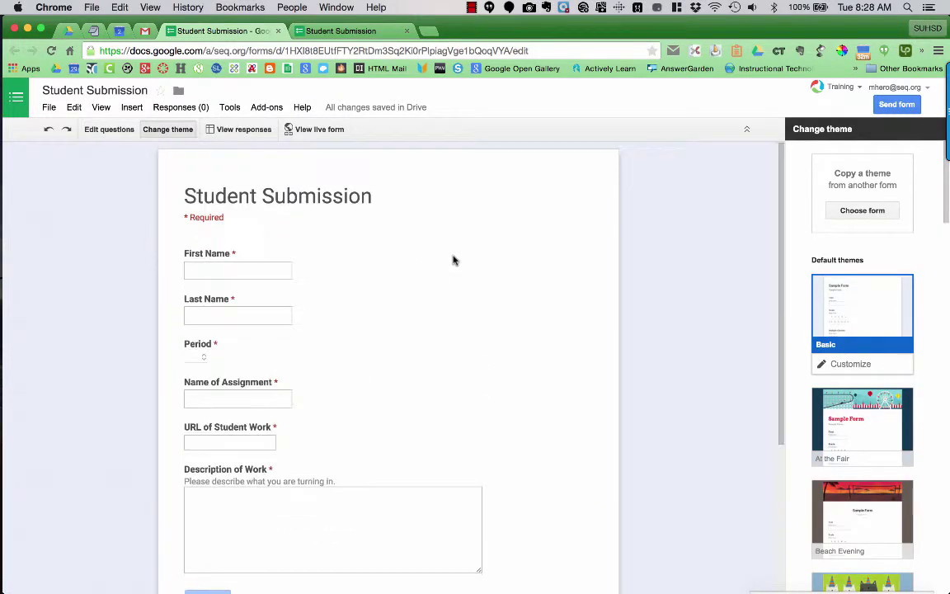
pyautogui.scroll(-3, 882, 457)
pyautogui.scroll(-5, 882, 460)
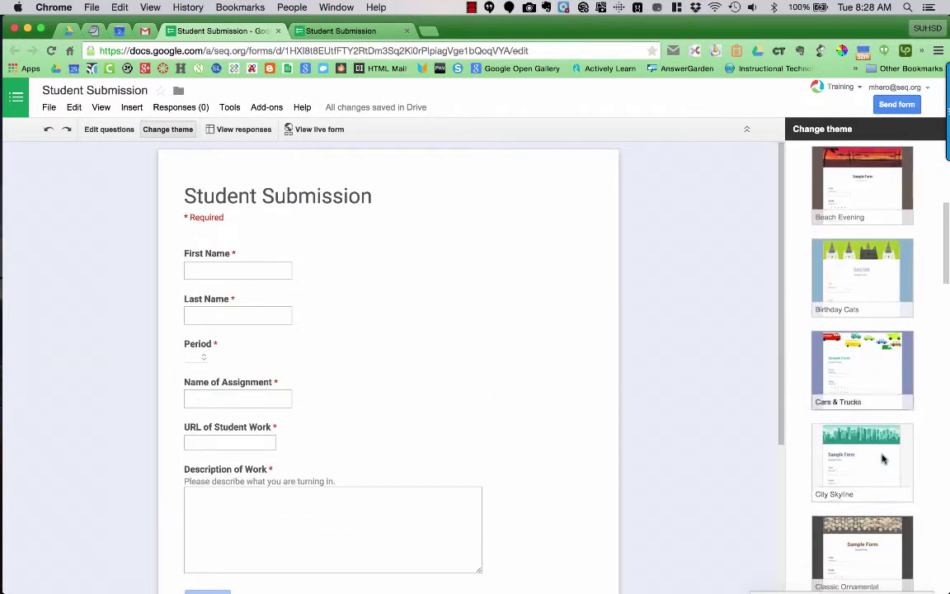
pyautogui.scroll(-5, 882, 458)
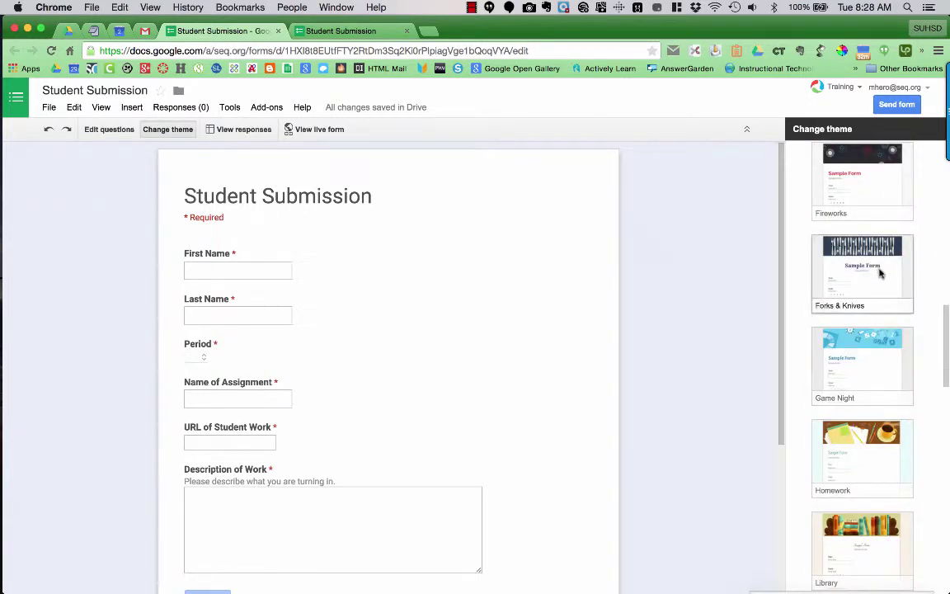
pyautogui.click(834, 276)
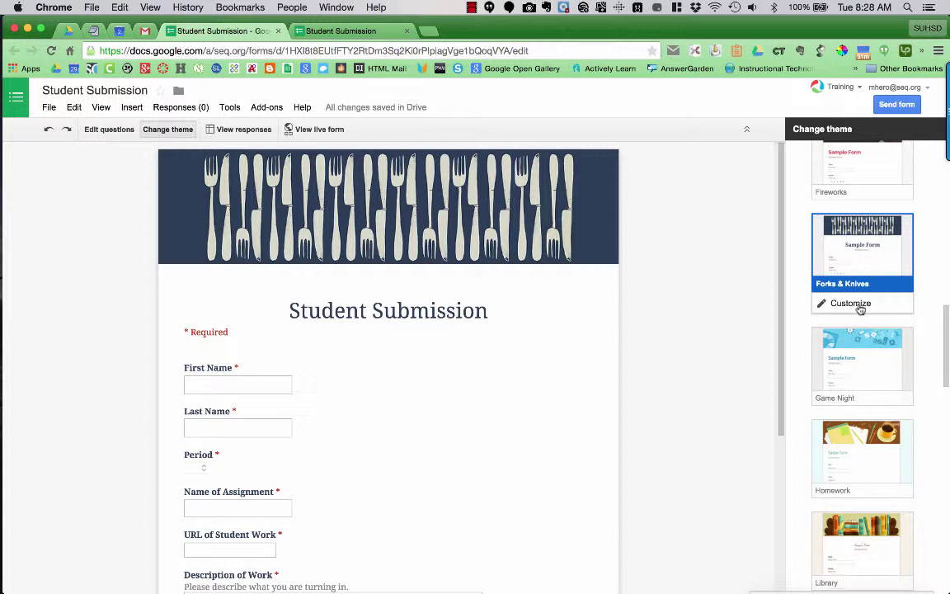
# - Customize the theme by replacing the header image with the dark illustration of red, white and blue fireworks
pyautogui.click(859, 305)
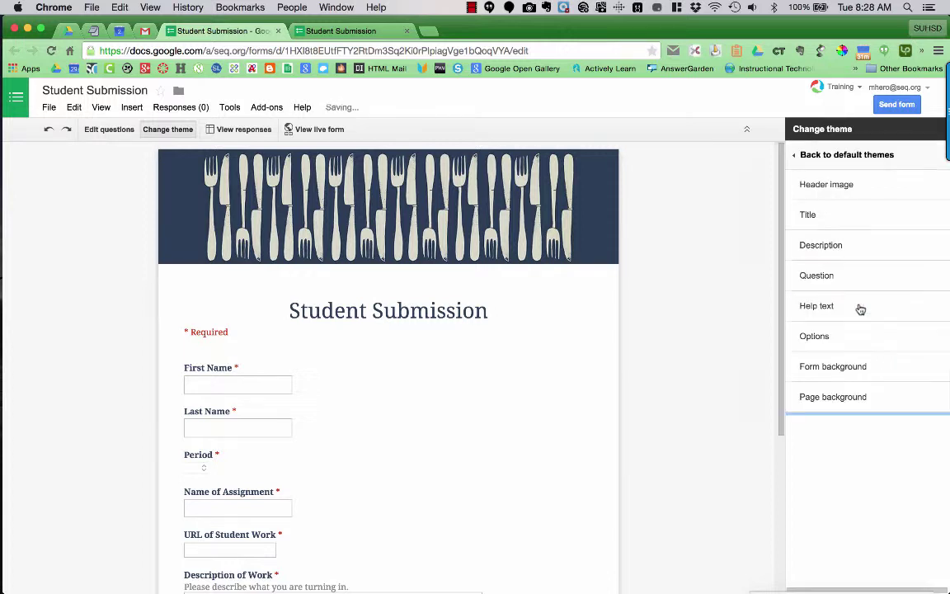
pyautogui.click(848, 187)
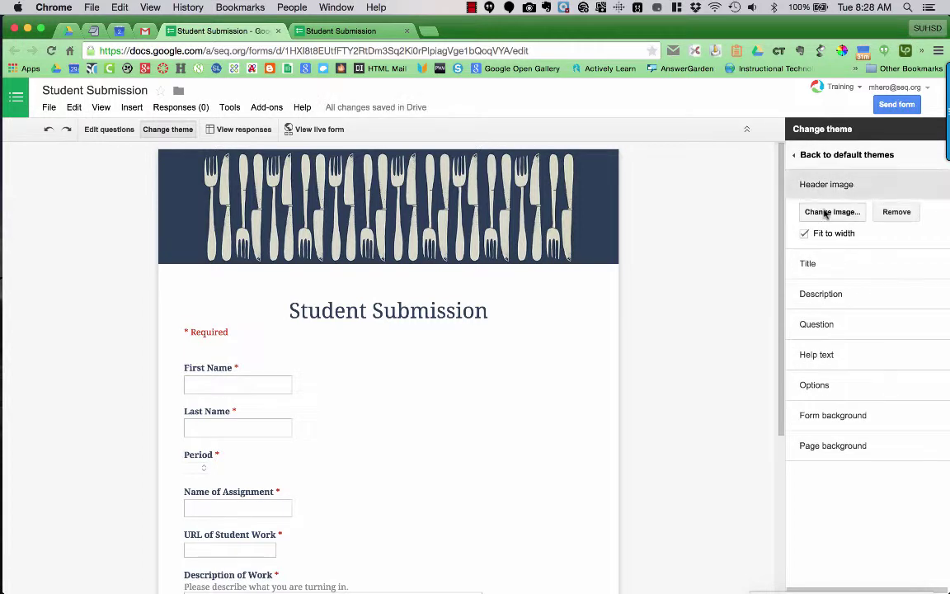
pyautogui.click(826, 214)
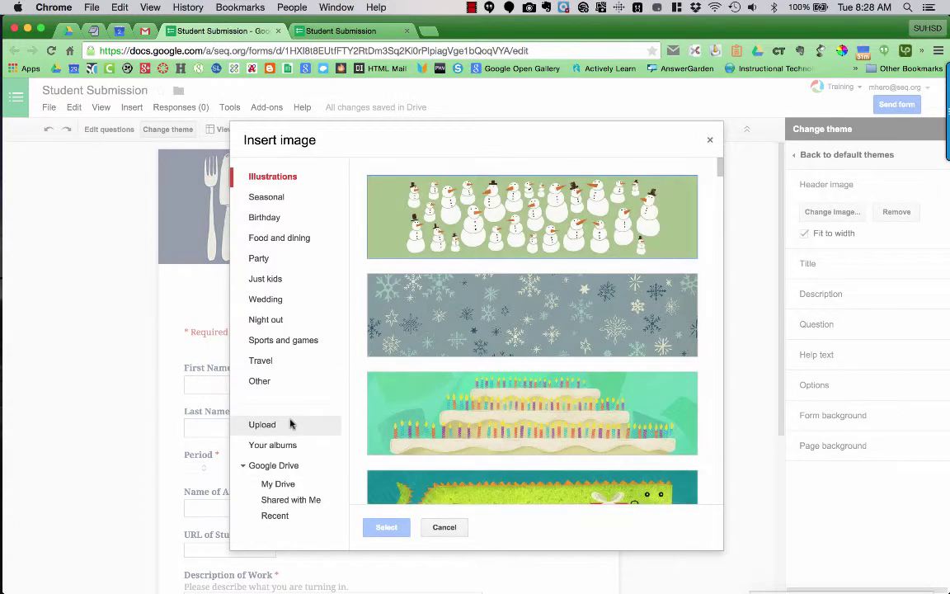
pyautogui.scroll(-10, 545, 385)
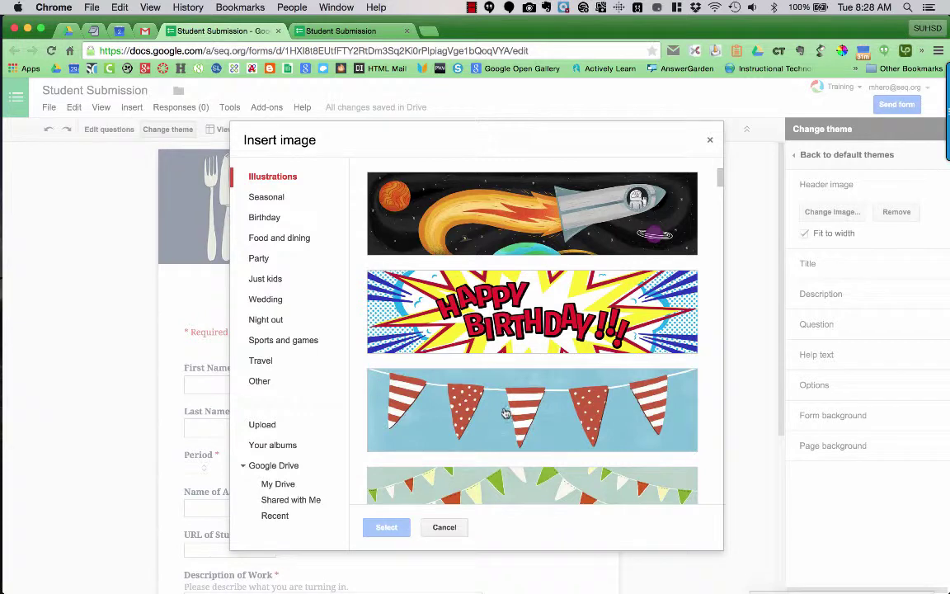
pyautogui.scroll(-5, 505, 404)
pyautogui.scroll(-10, 505, 405)
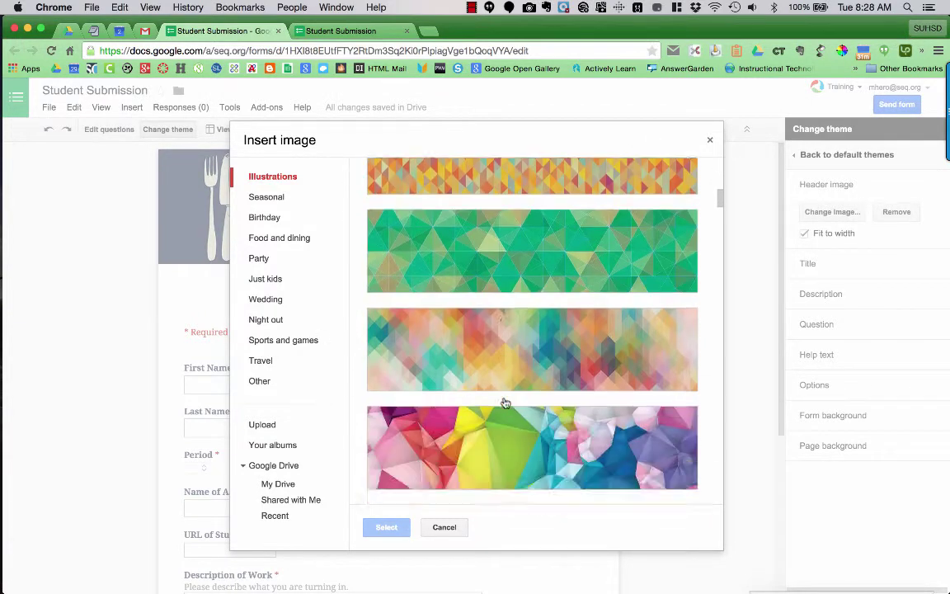
pyautogui.scroll(-10, 505, 402)
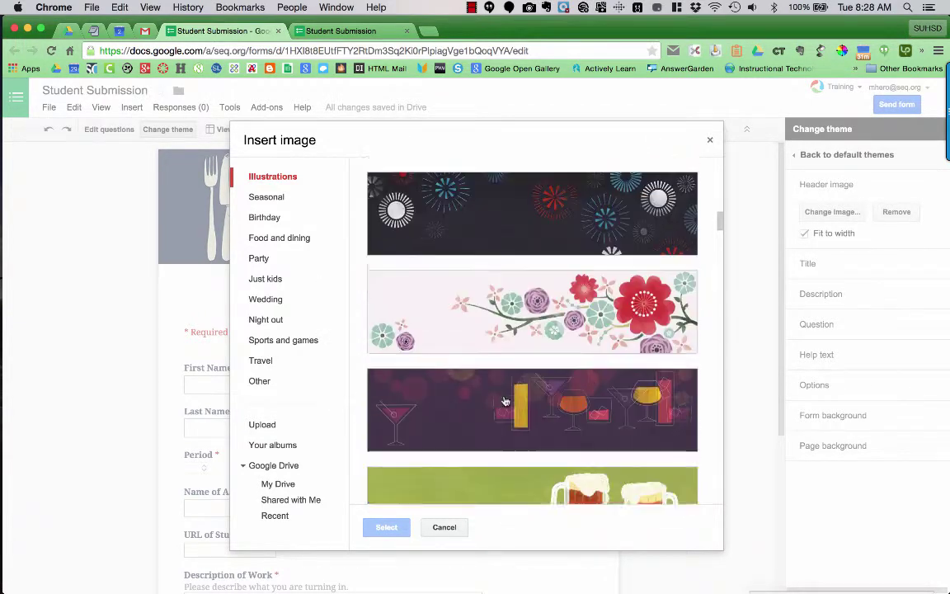
pyautogui.click(487, 196)
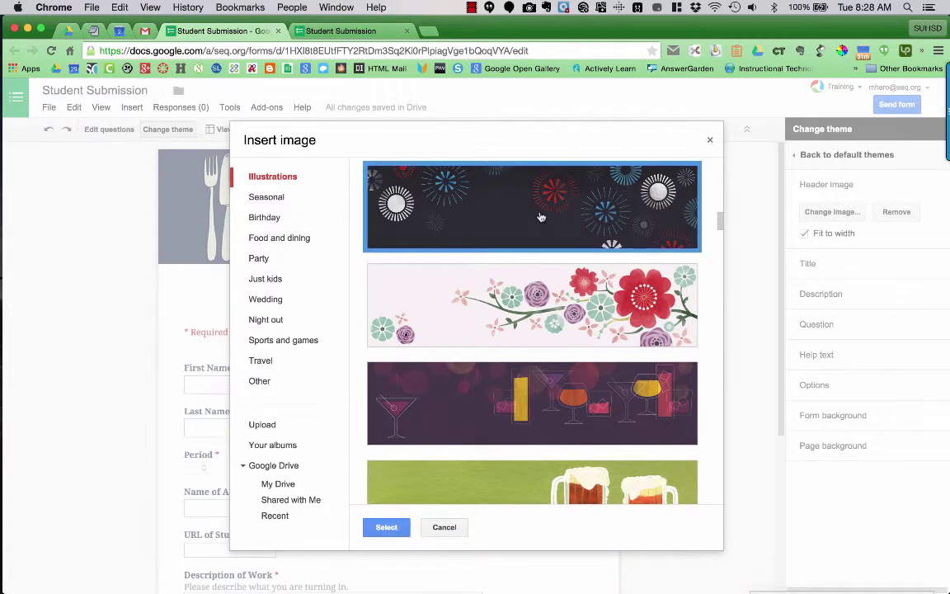
pyautogui.click(388, 526)
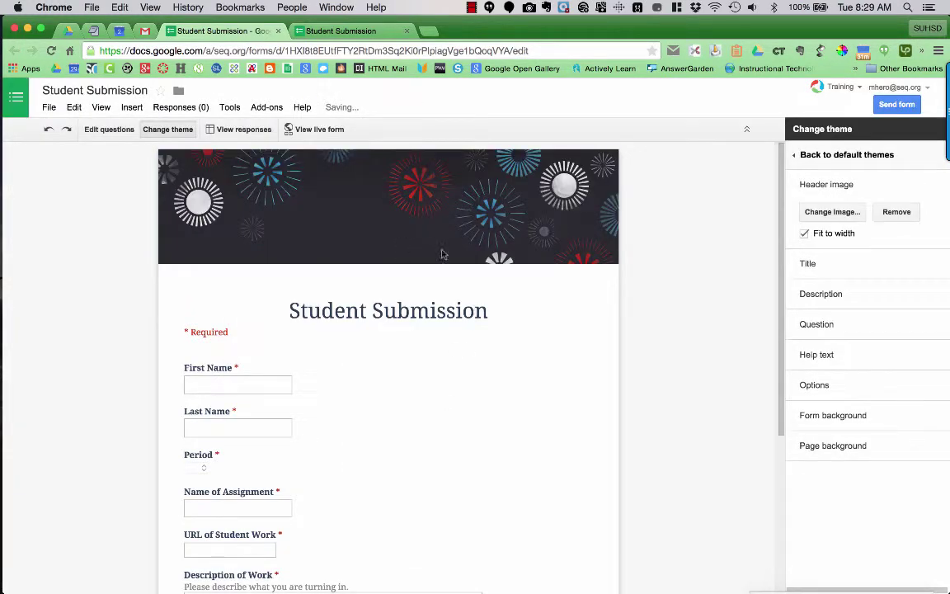
# - Remove the theme's page background image and set the page background color to dark red
pyautogui.click(807, 187)
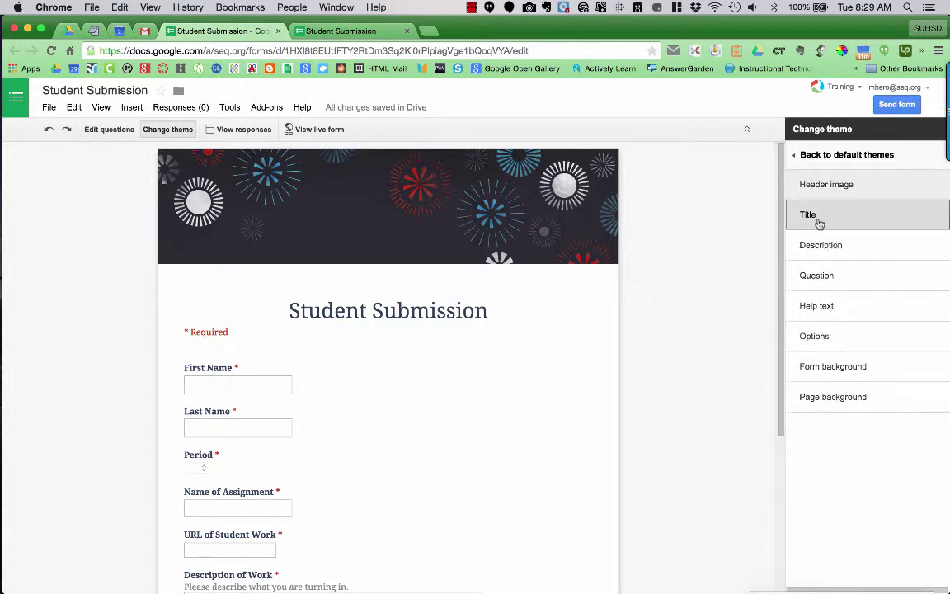
pyautogui.click(819, 220)
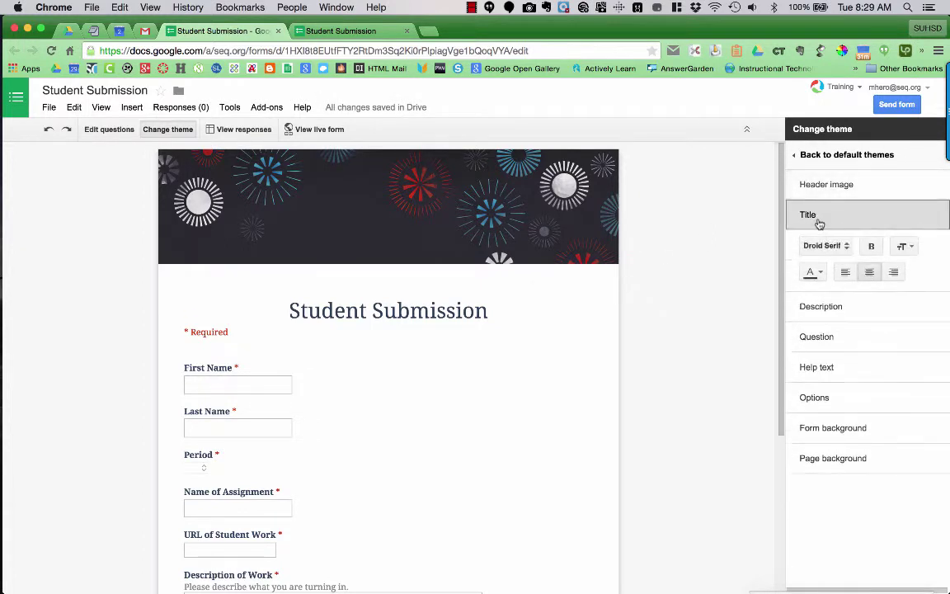
pyautogui.click(838, 458)
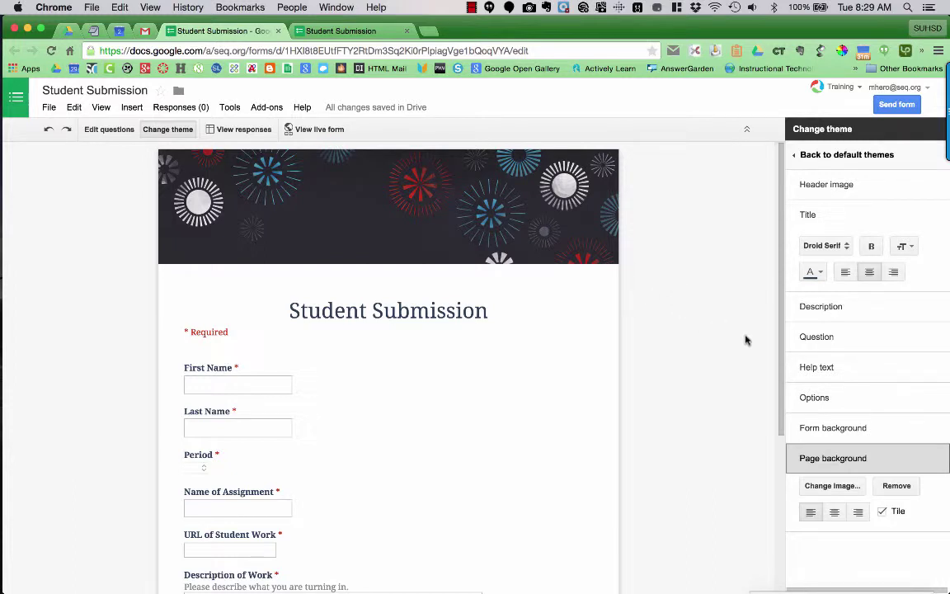
pyautogui.click(897, 486)
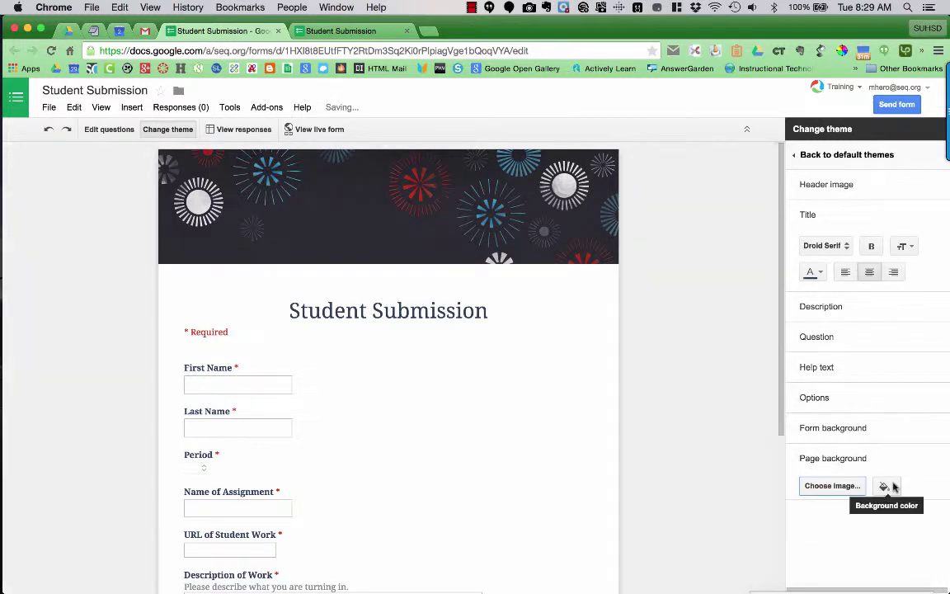
pyautogui.click(890, 487)
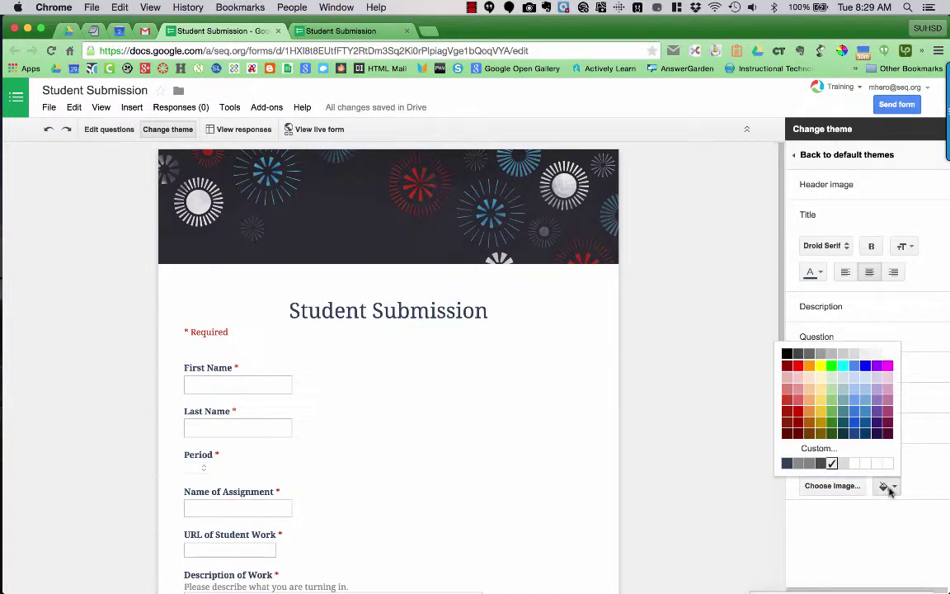
pyautogui.click(799, 415)
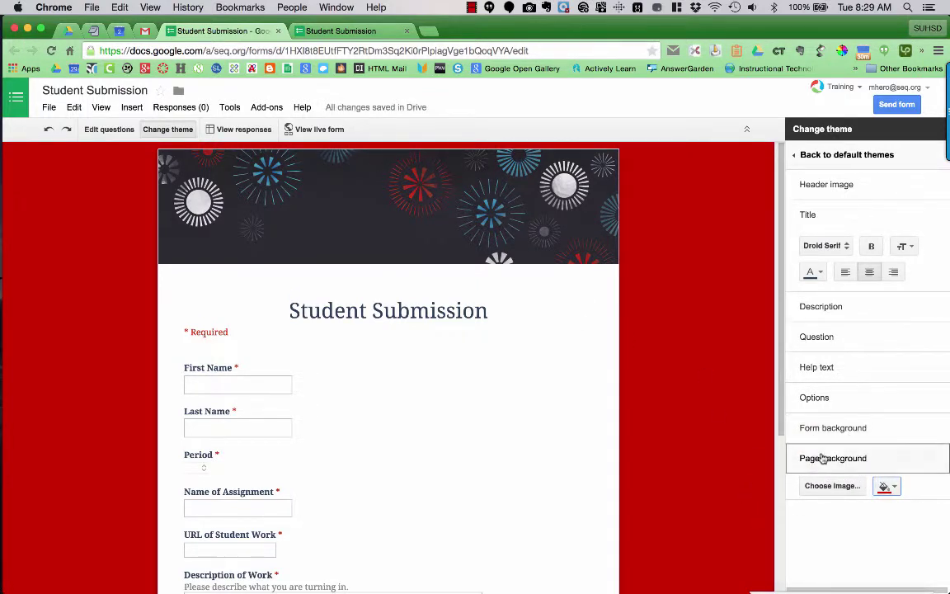
pyautogui.scroll(-3, 658, 420)
pyautogui.scroll(3, 658, 420)
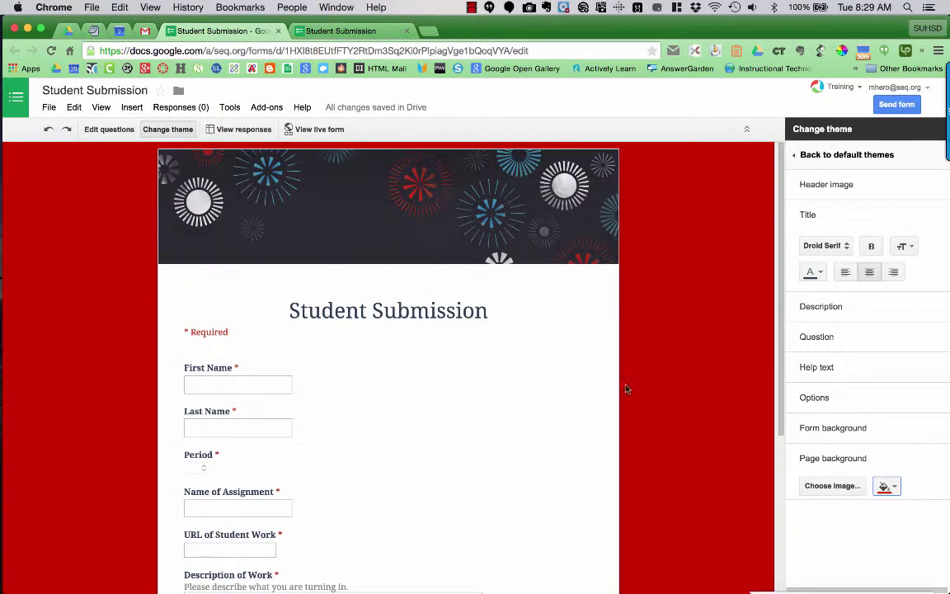
# - Go back to editing questions, view the form's responses spreadsheet, and return to the form
pyautogui.click(105, 130)
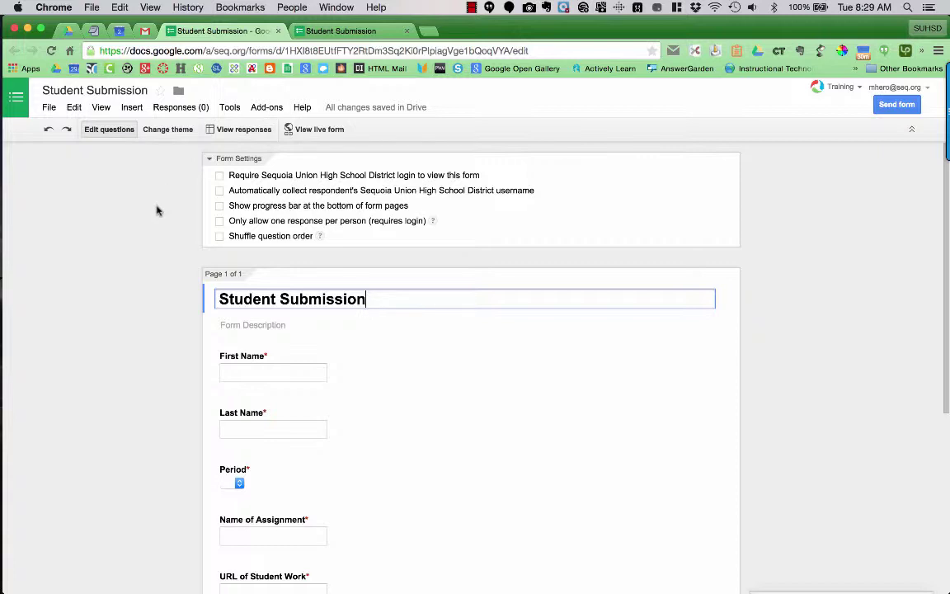
pyautogui.click(242, 129)
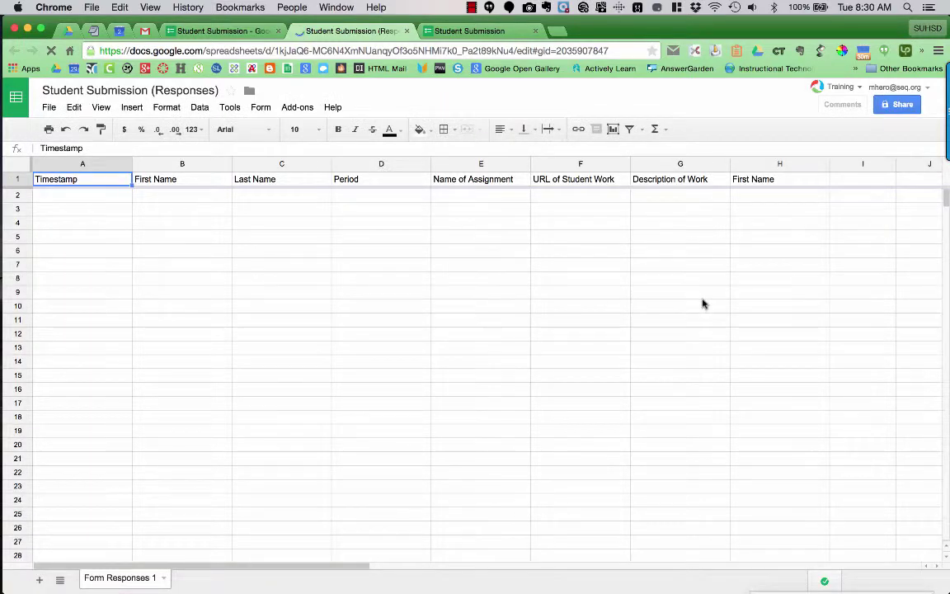
pyautogui.click(235, 30)
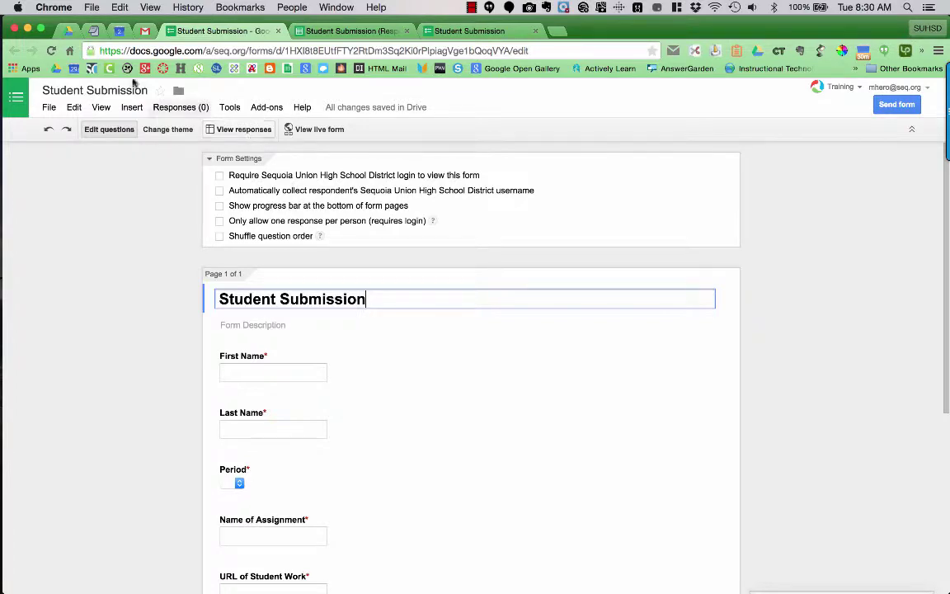
# - Locate the Student Submission form and its responses spreadsheet in Google Drive's My Drive, and return to the form editor
pyautogui.click(65, 31)
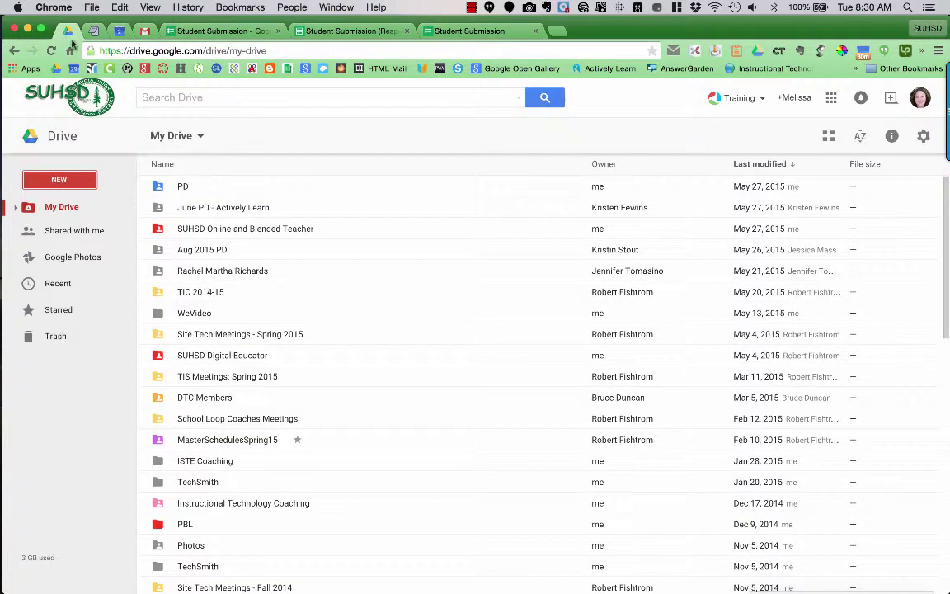
pyautogui.scroll(-5, 231, 312)
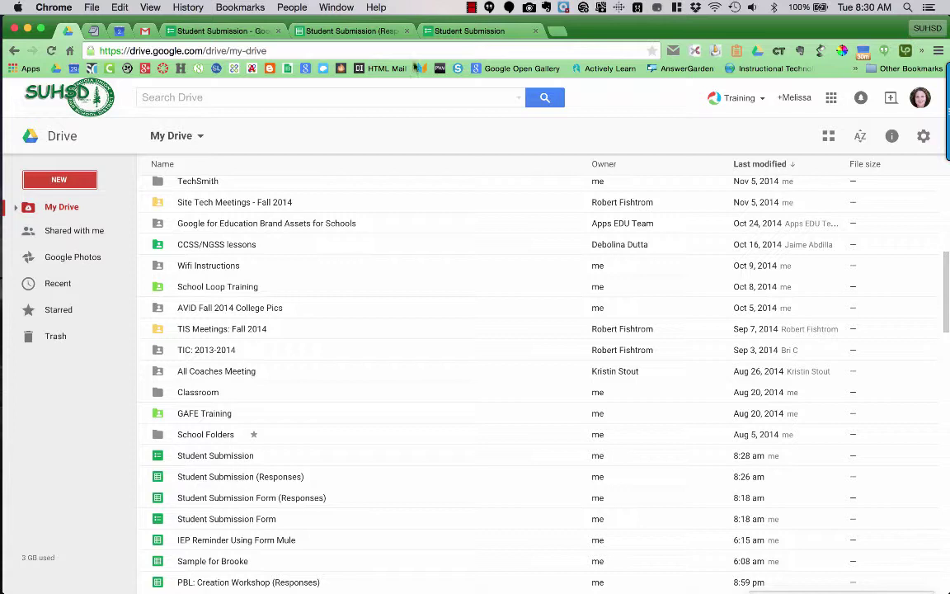
pyautogui.click(291, 31)
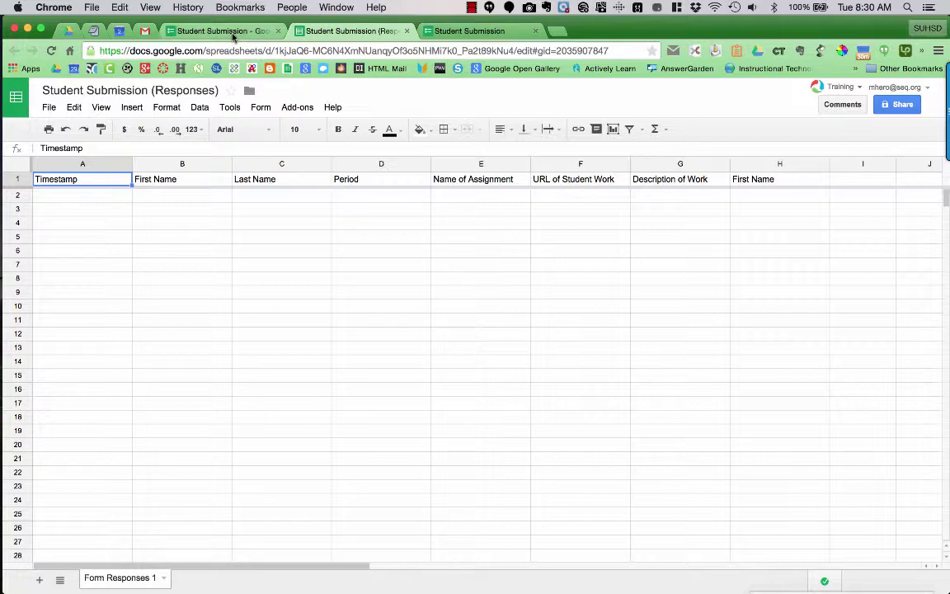
pyautogui.click(212, 32)
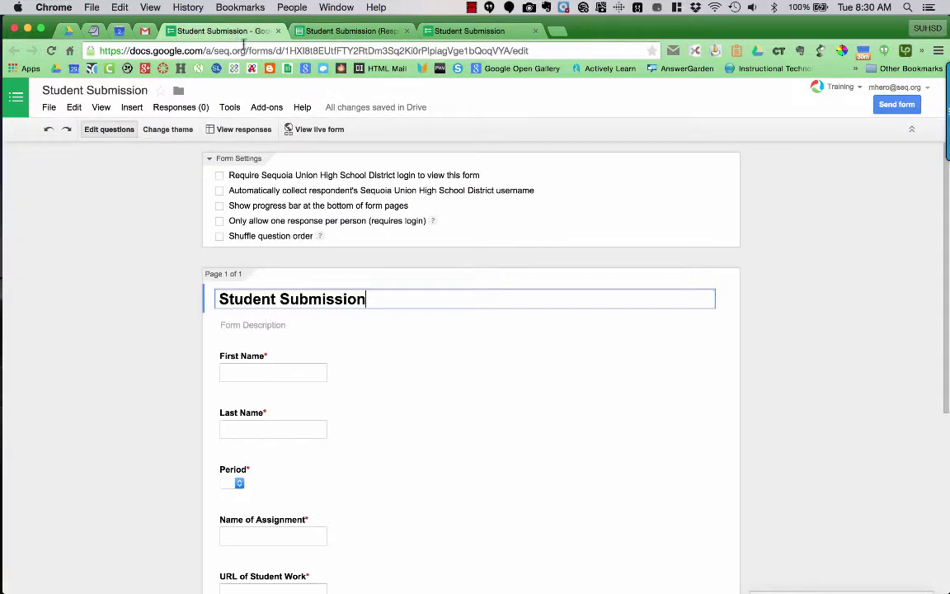
# - View the summary of responses for the Student Submission form, and return to the form editor
pyautogui.click(201, 109)
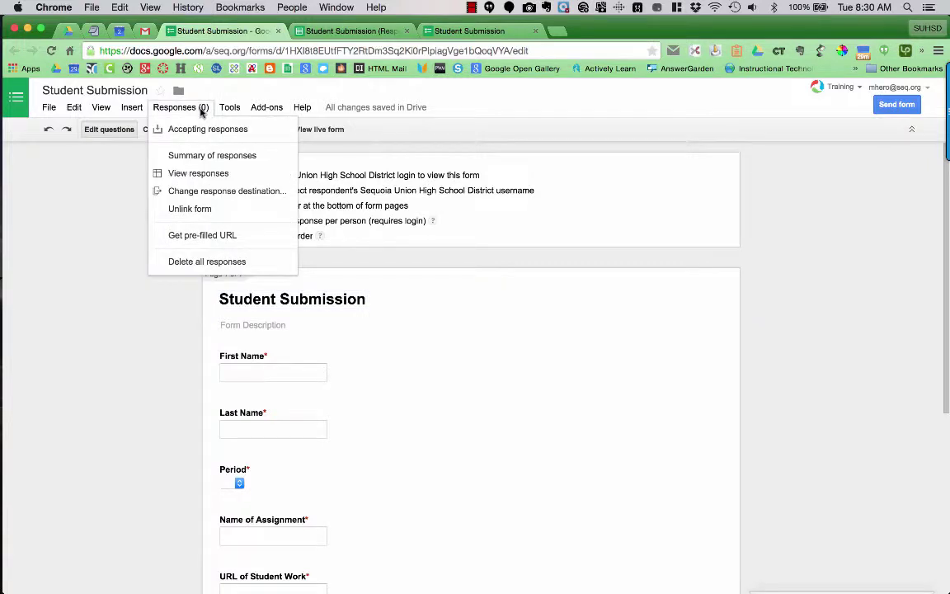
pyautogui.click(261, 157)
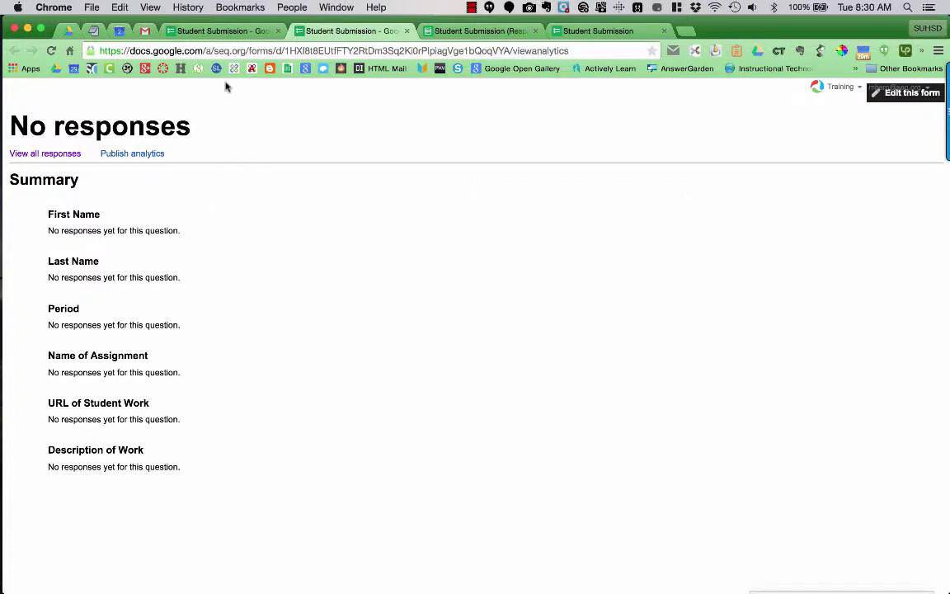
pyautogui.click(223, 32)
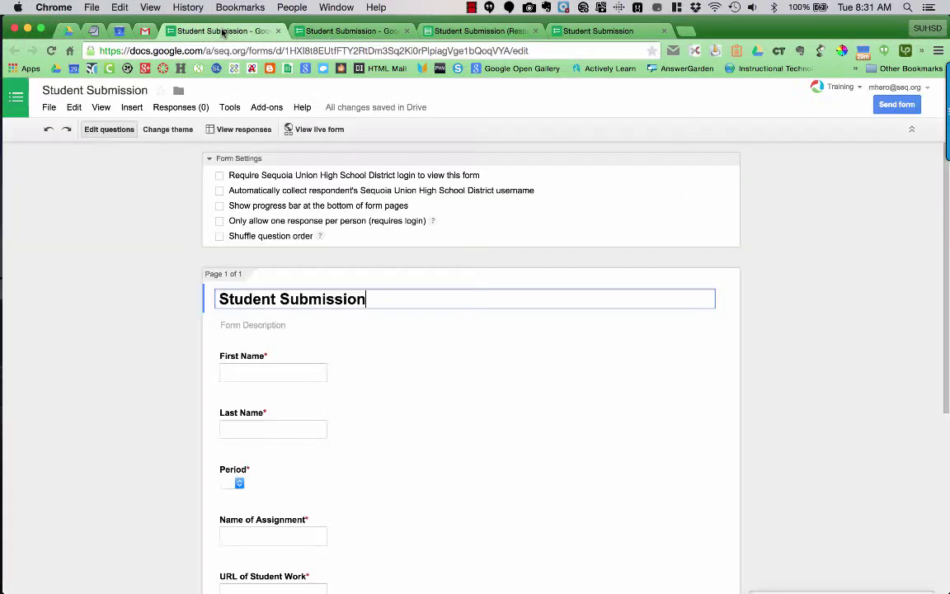
# - Switch the form's share link to its short URL, copy the link, and close the Send form dialog
pyautogui.click(910, 109)
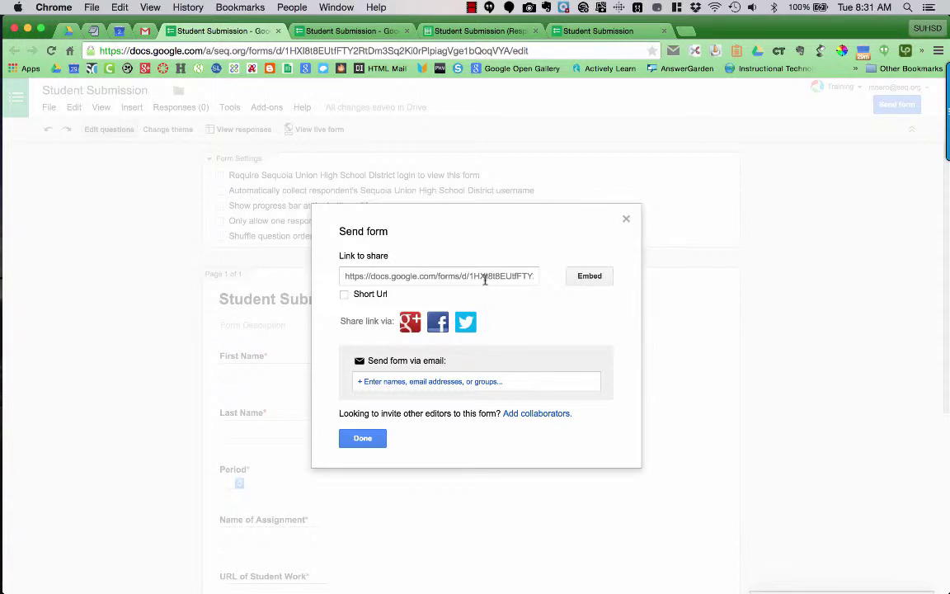
pyautogui.click(345, 295)
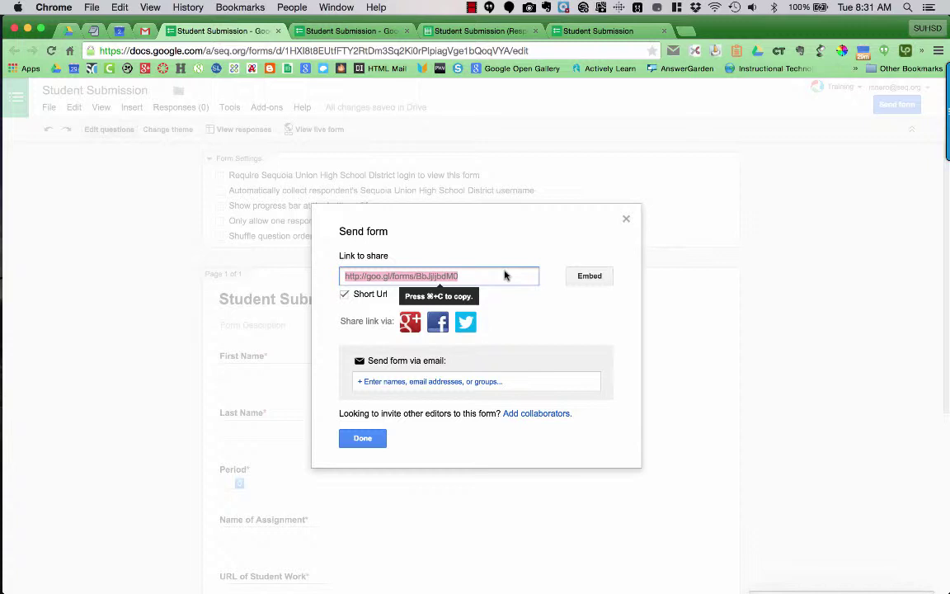
pyautogui.press('super+c')
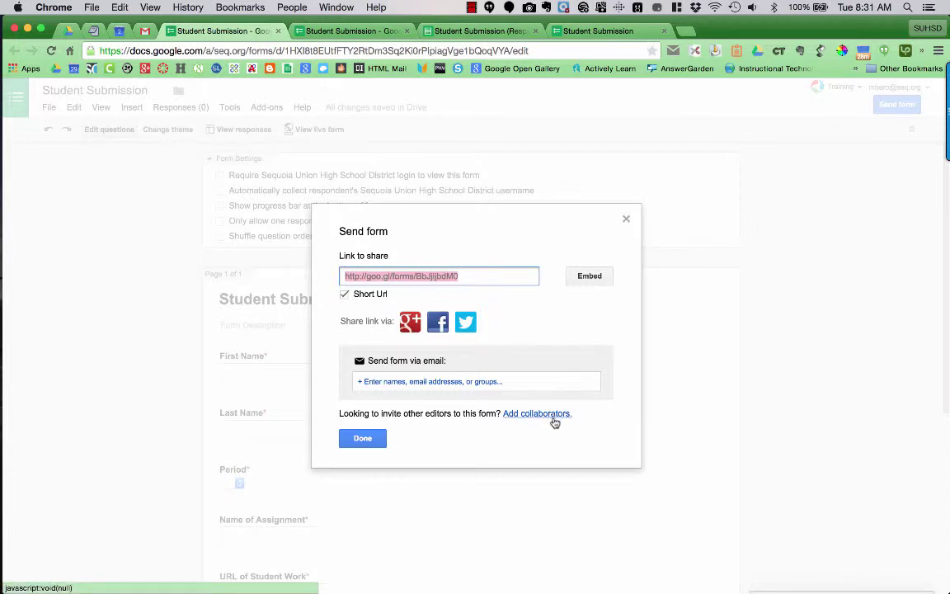
pyautogui.click(627, 218)
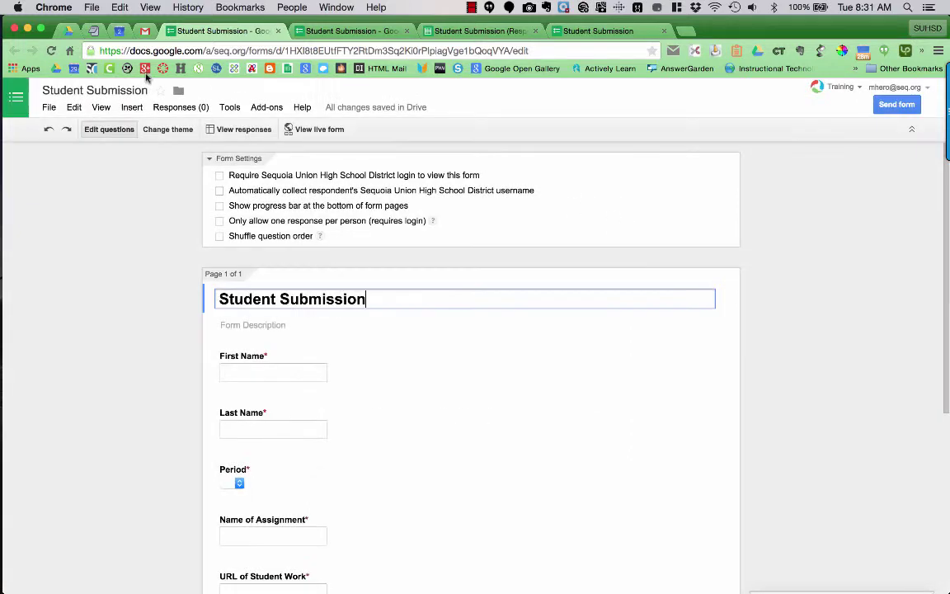
# - Start adding collaborators to the Student Submission form
pyautogui.click(49, 107)
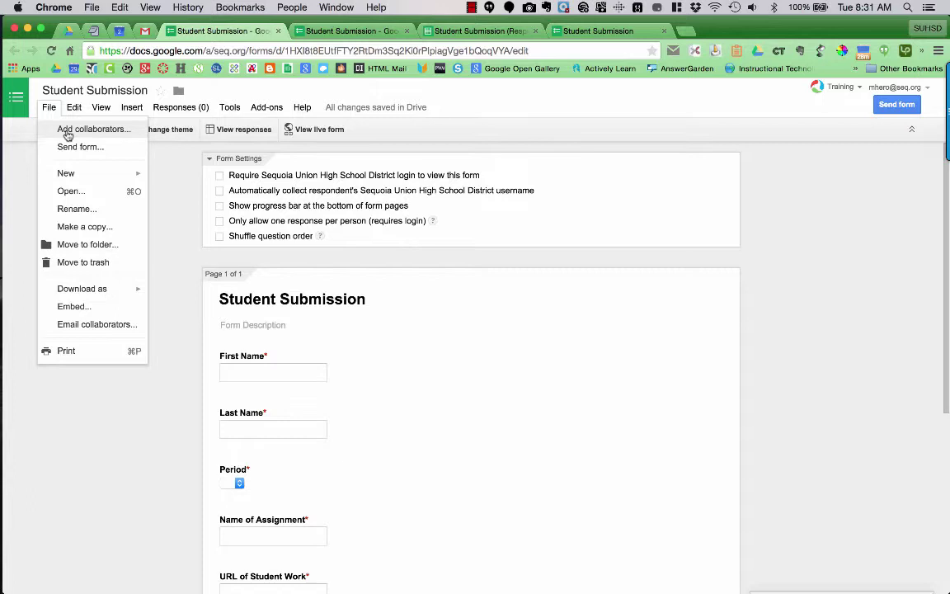